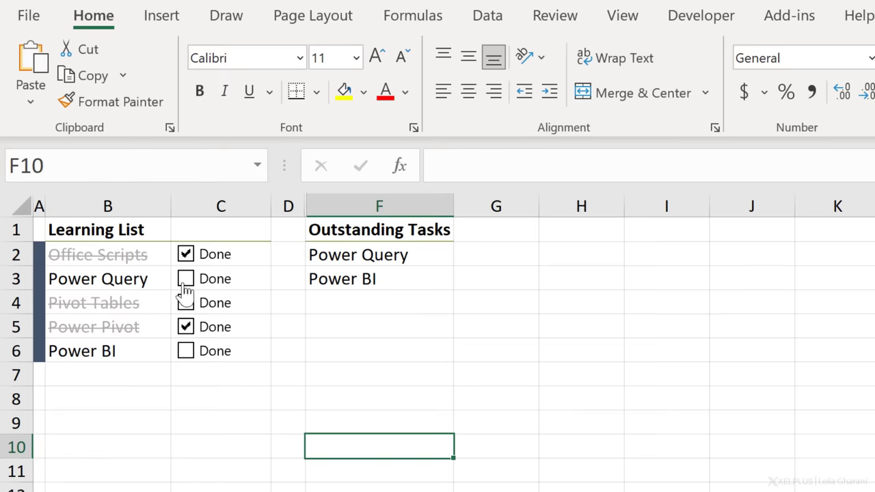
# - Tick the Power Query and Power BI Done boxes in the finished example
pyautogui.click(185, 281)
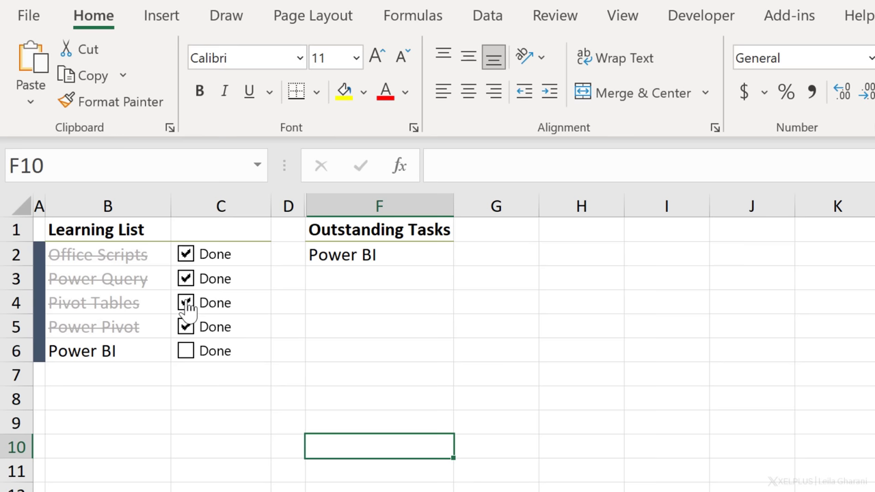
pyautogui.click(189, 364)
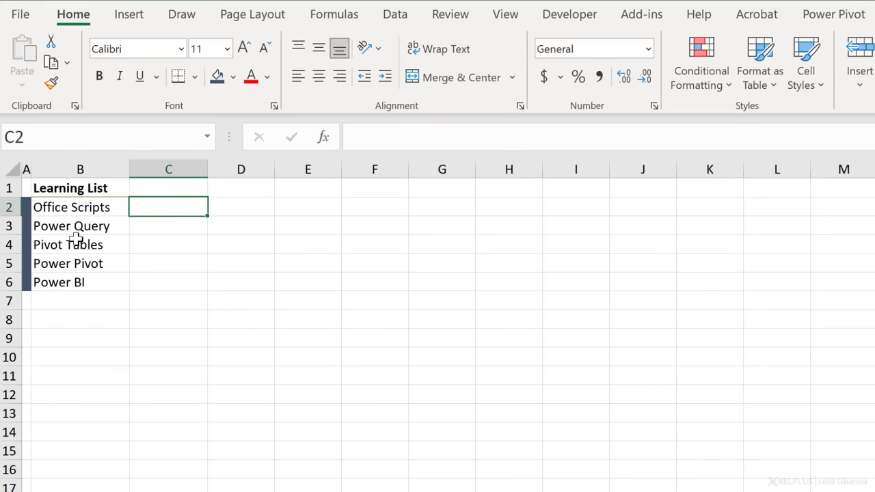
# - Select cell C2 beside Office Scripts and look for the Developer commands
pyautogui.click(153, 228)
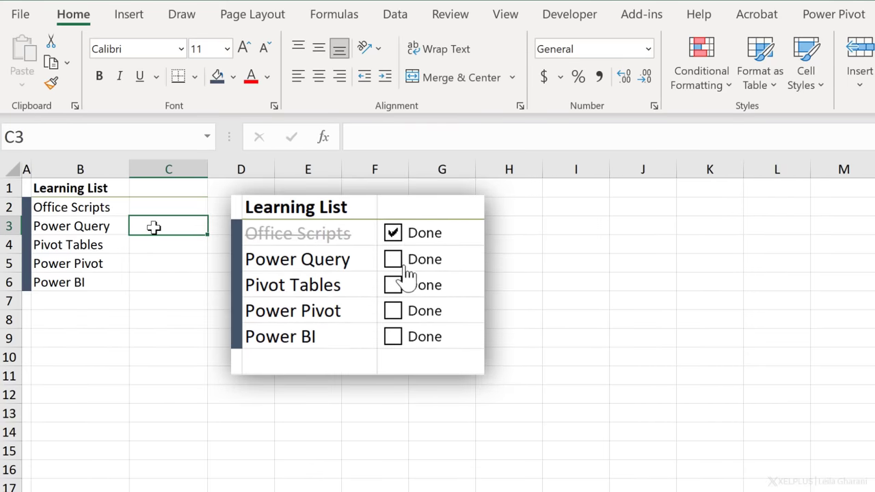
pyautogui.click(101, 227)
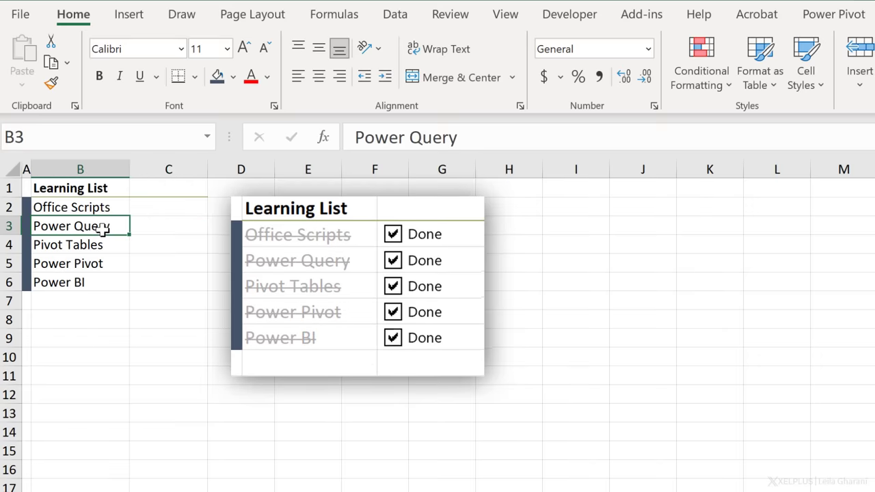
pyautogui.click(170, 213)
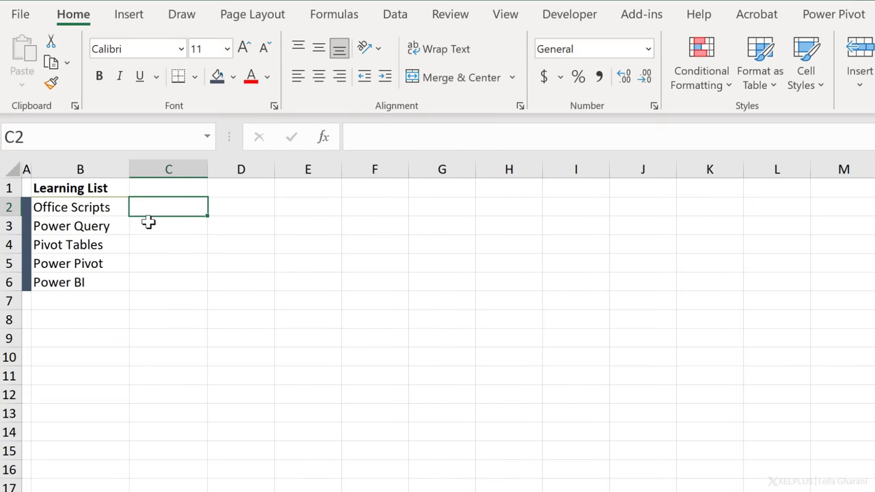
pyautogui.click(557, 19)
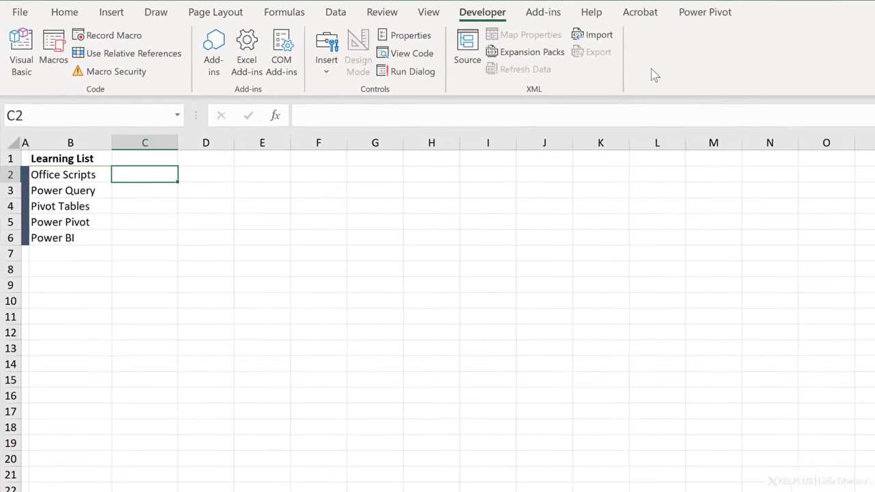
# - Enable the Developer tab in the ribbon customisation settings and confirm with OK
pyautogui.rightClick(655, 75)
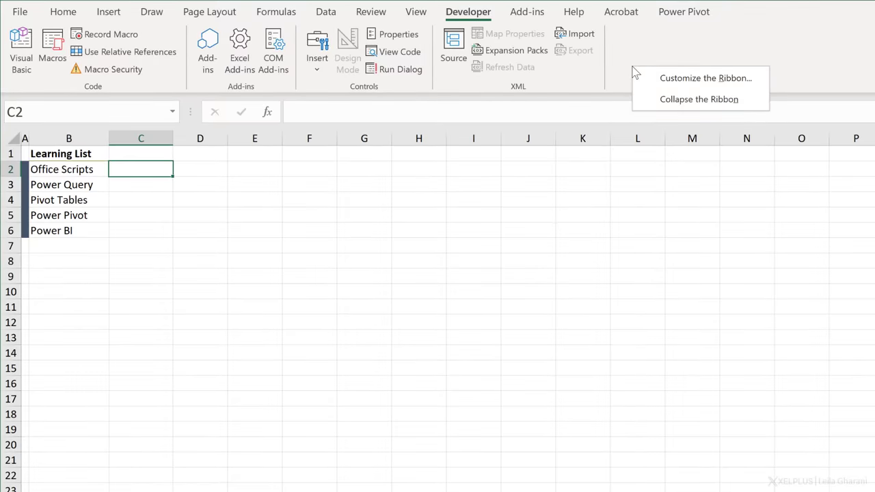
pyautogui.click(672, 76)
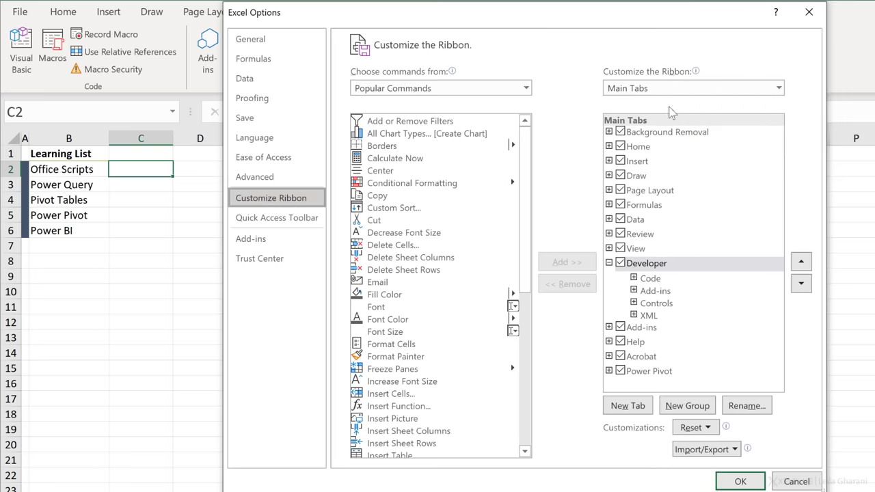
pyautogui.click(621, 264)
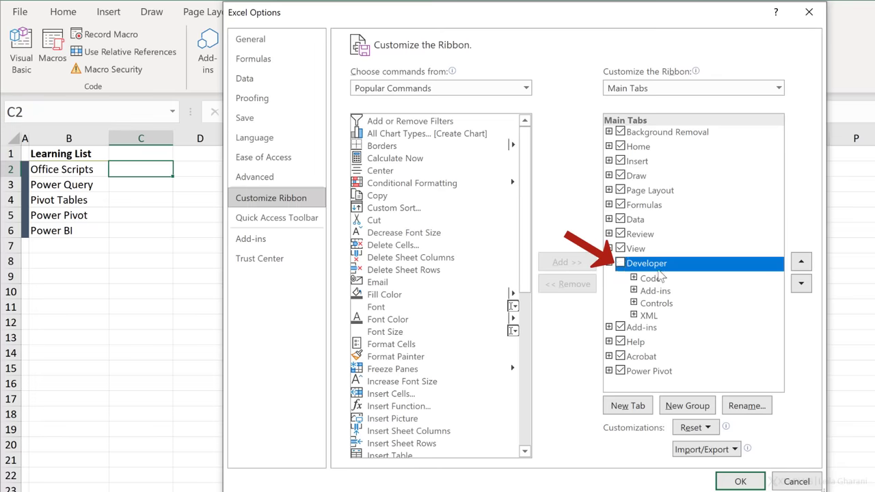
pyautogui.click(621, 264)
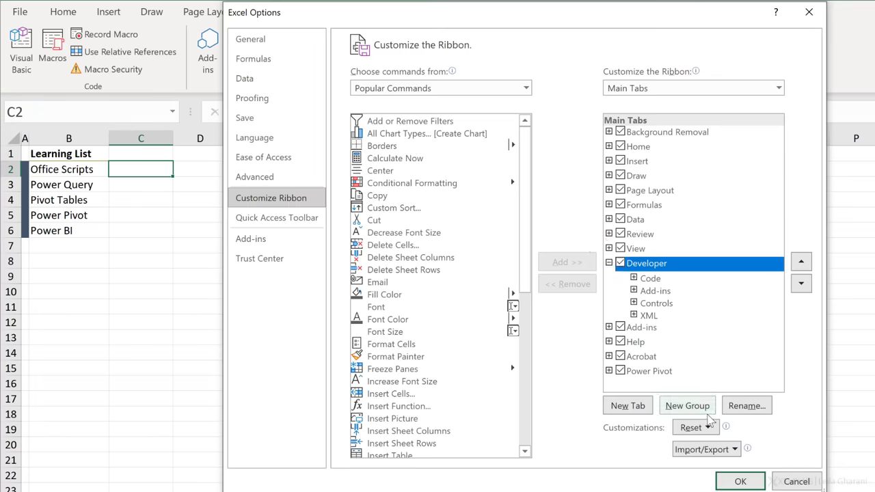
pyautogui.click(737, 482)
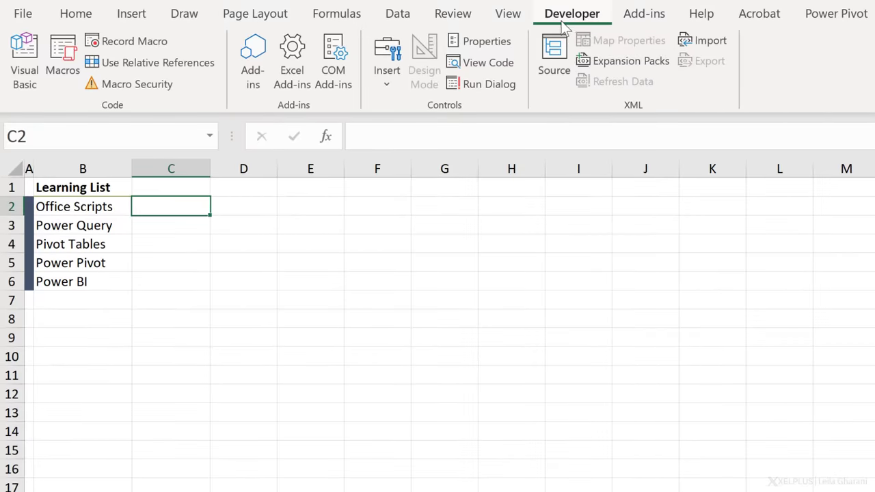
# - Draw a Check Box form control in cell C2
pyautogui.click(402, 82)
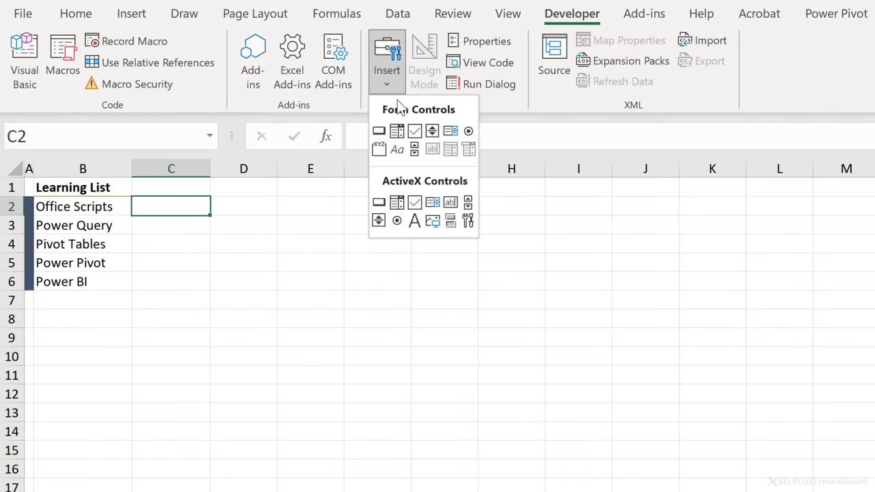
pyautogui.click(415, 132)
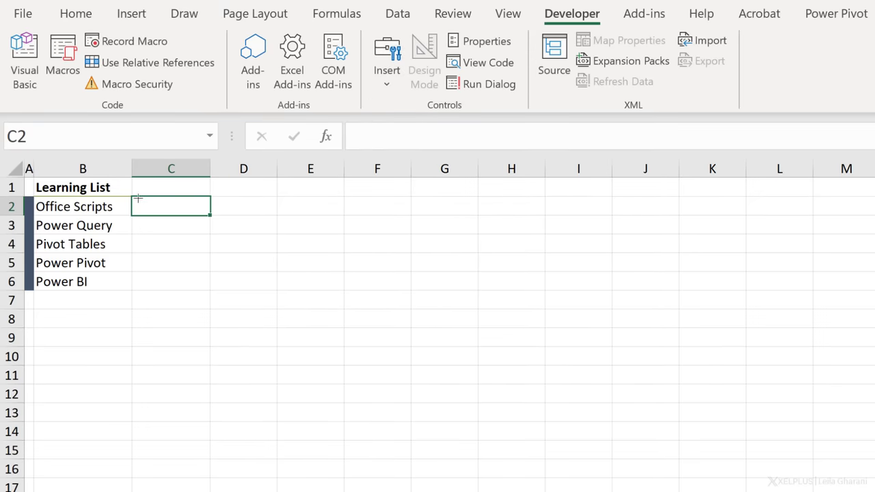
pyautogui.moveTo(138, 198); pyautogui.dragTo(209, 223)
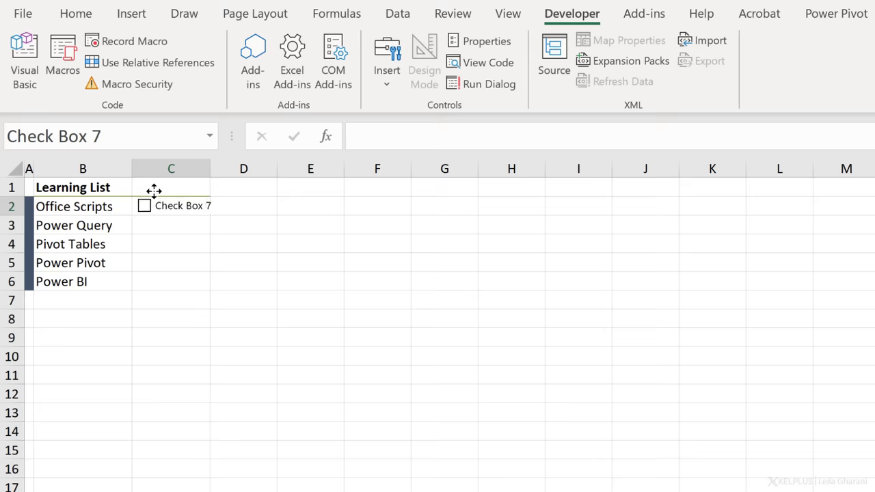
# - Delete the checkbox's default label text so it can read Done
pyautogui.click(153, 190)
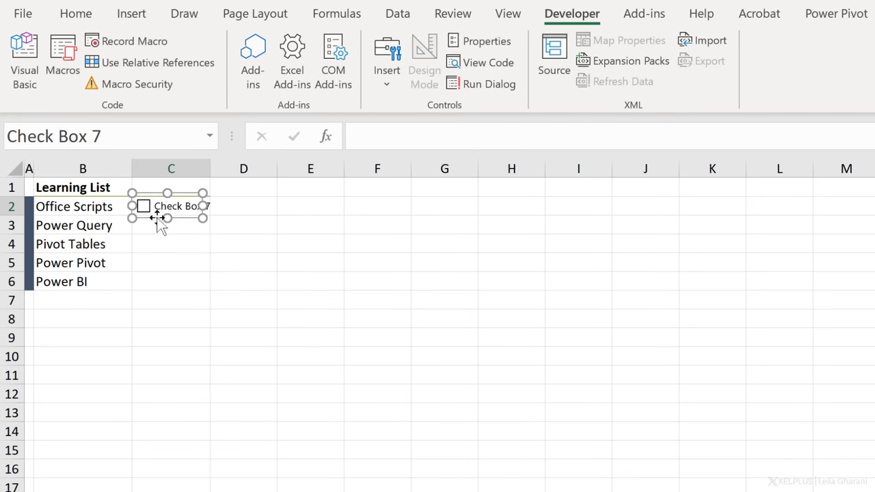
pyautogui.click(159, 205)
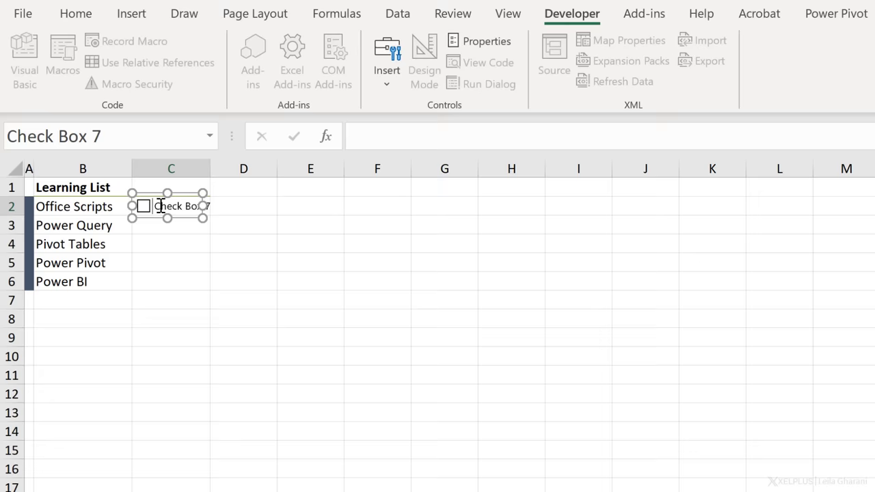
pyautogui.rightClick(154, 193)
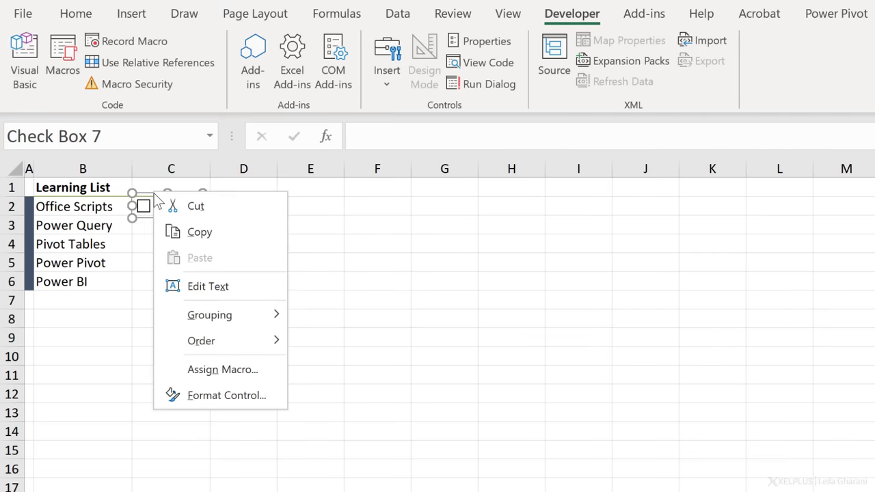
pyautogui.click(214, 286)
pyautogui.press('Delete')
pyautogui.press('Delete')
pyautogui.press('Delete')
pyautogui.press('Delete')
pyautogui.press('Delete')
pyautogui.press('Delete')
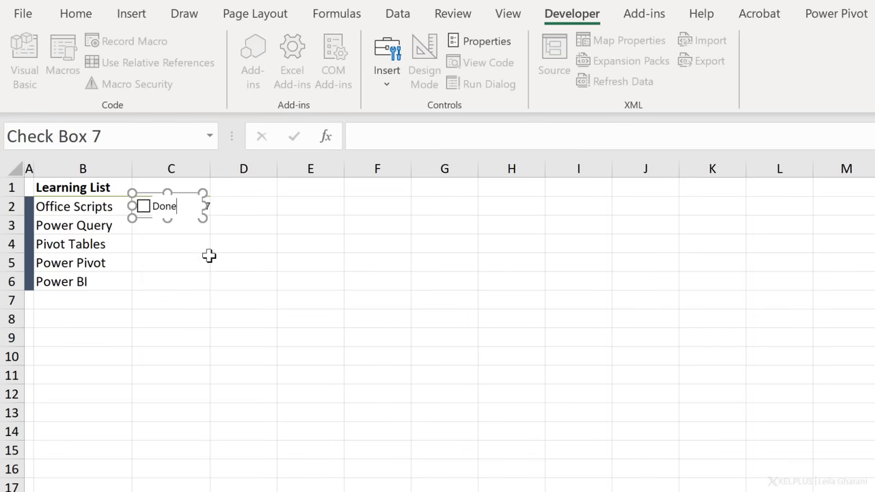
# - Finish the Done label and copy the checkbox from C2 down to C6
pyautogui.click(208, 257)
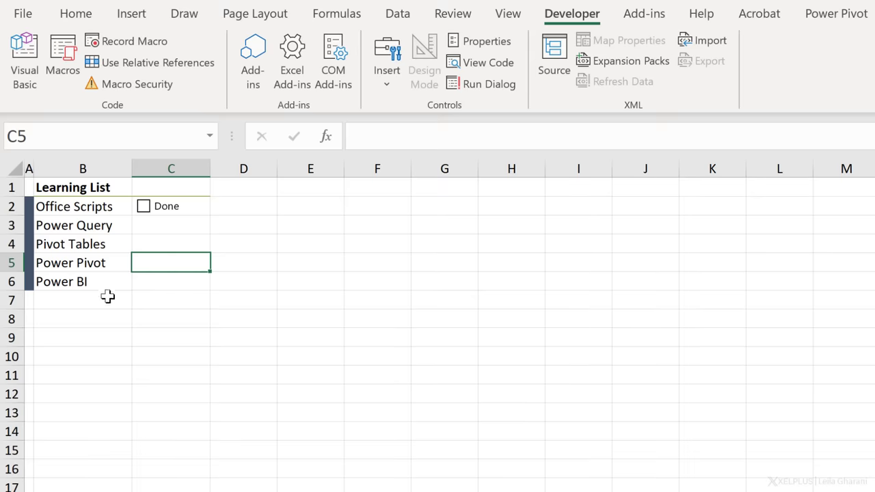
pyautogui.click(207, 209)
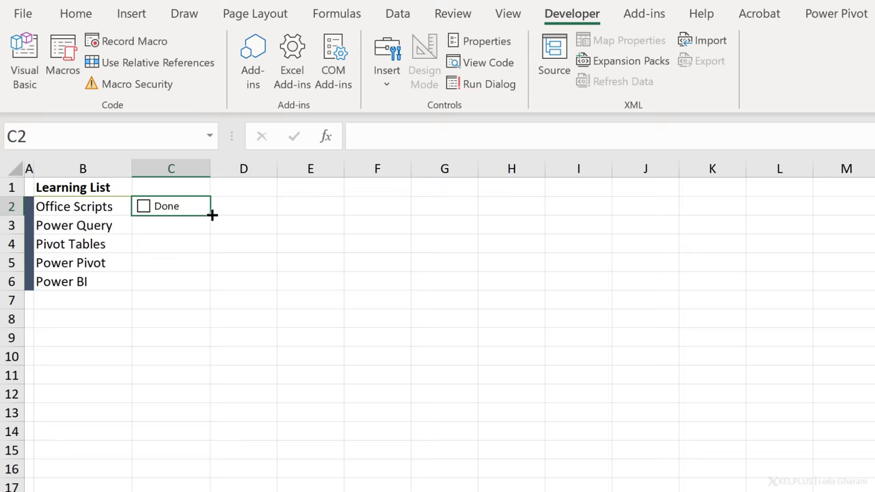
pyautogui.moveTo(211, 237); pyautogui.dragTo(207, 287)
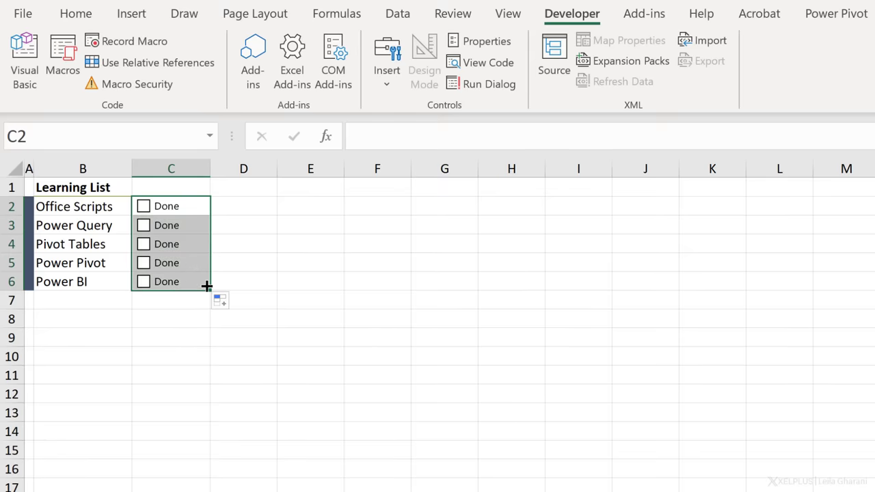
pyautogui.click(162, 317)
# - Test the copied checkboxes by ticking and unticking them, ending with Office Scripts ticked
pyautogui.click(143, 281)
pyautogui.click(143, 262)
pyautogui.click(143, 244)
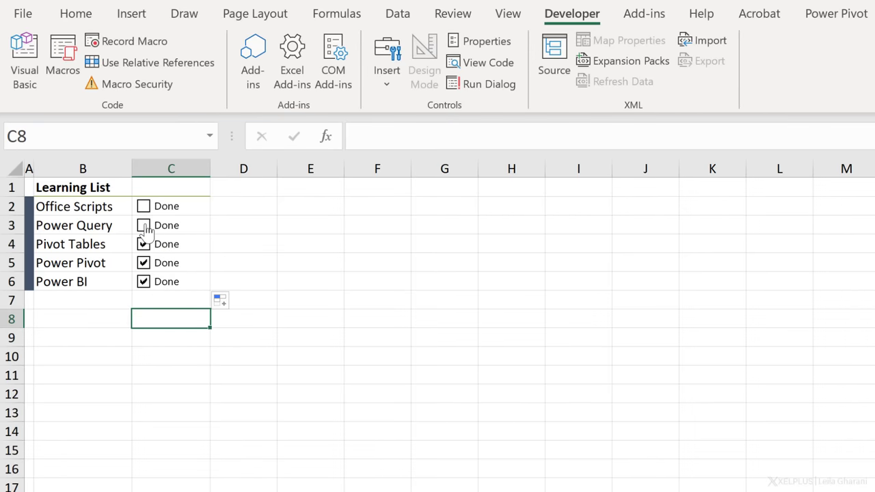
pyautogui.click(143, 225)
pyautogui.click(143, 282)
pyautogui.click(143, 263)
pyautogui.click(145, 245)
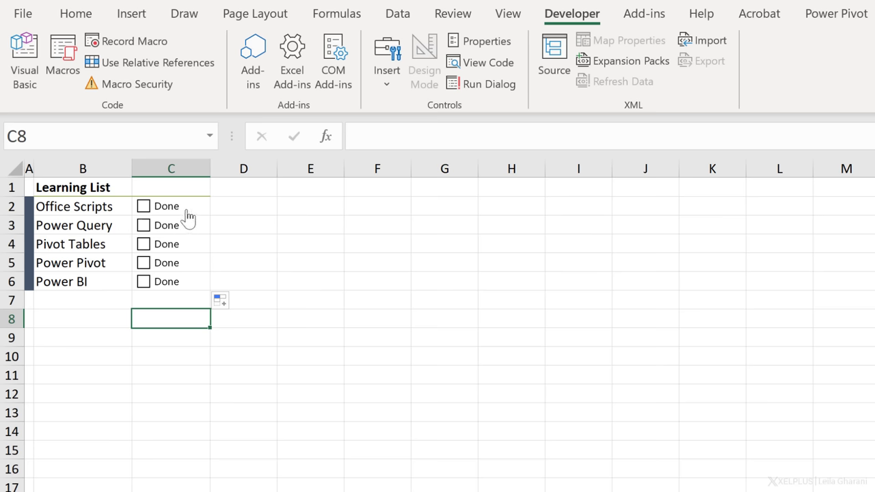
pyautogui.click(144, 208)
# - Set the Office Scripts checkbox's Format Control cell link to $D$2
pyautogui.rightClick(163, 211)
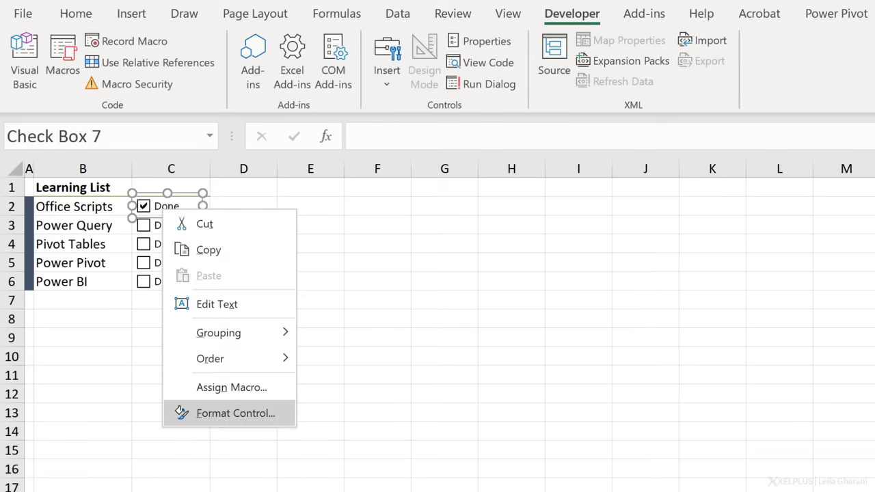
pyautogui.click(250, 414)
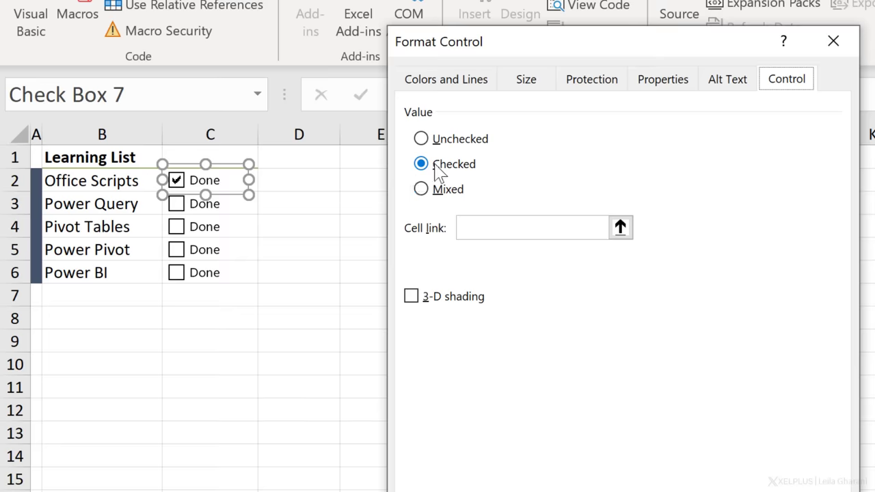
pyautogui.click(481, 230)
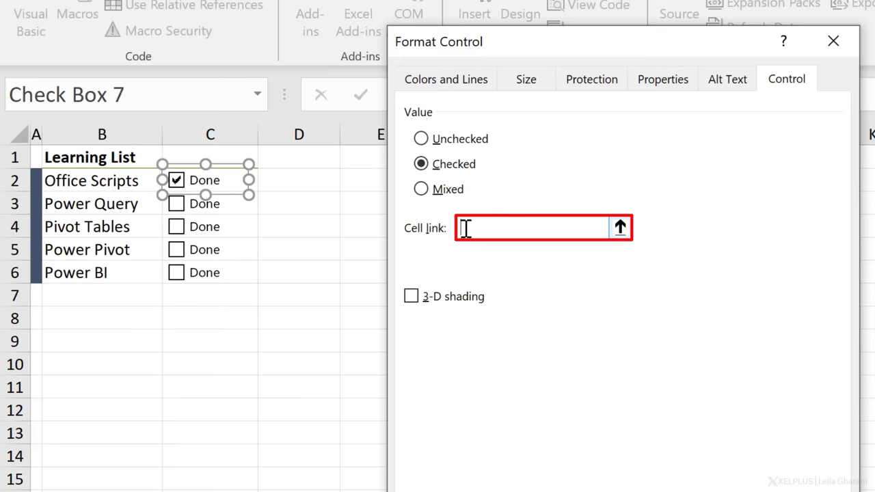
pyautogui.click(274, 180)
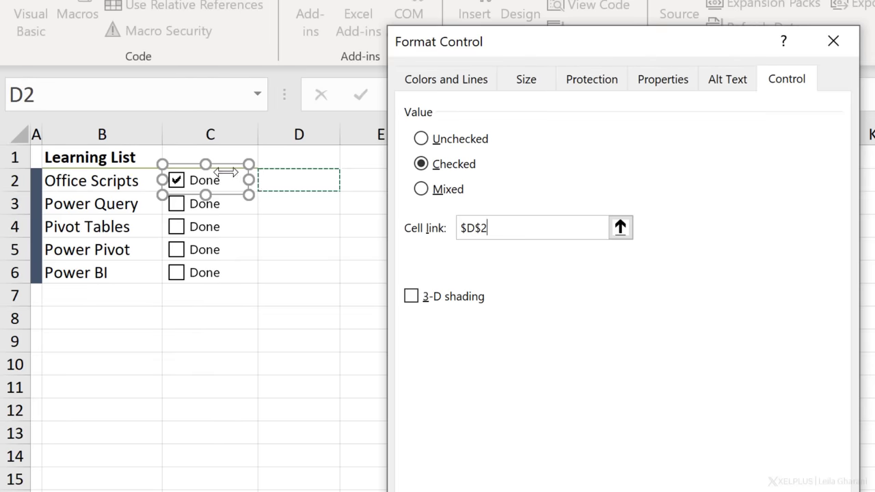
pyautogui.click(471, 227)
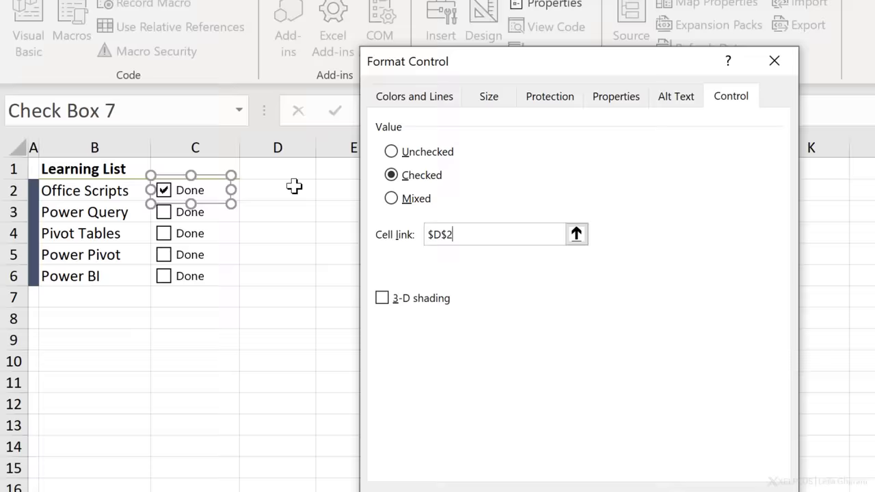
# - Confirm the D2 link and untick the Office Scripts checkbox
pyautogui.click(586, 481)
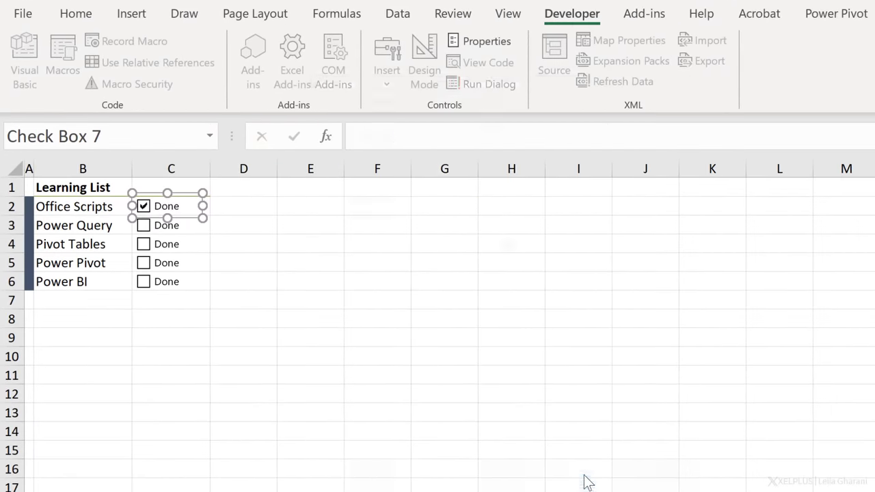
pyautogui.click(241, 251)
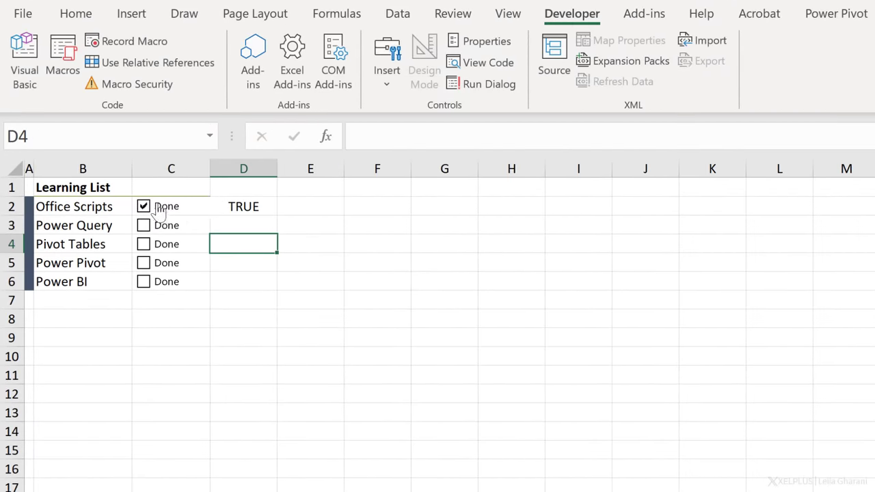
pyautogui.click(145, 205)
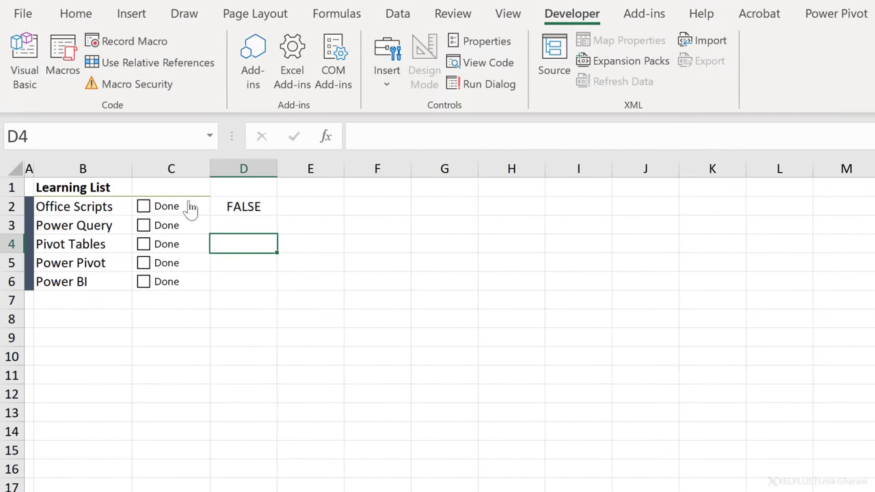
# - Clear D2, then tick and untick Office Scripts to watch D2 update
pyautogui.click(246, 213)
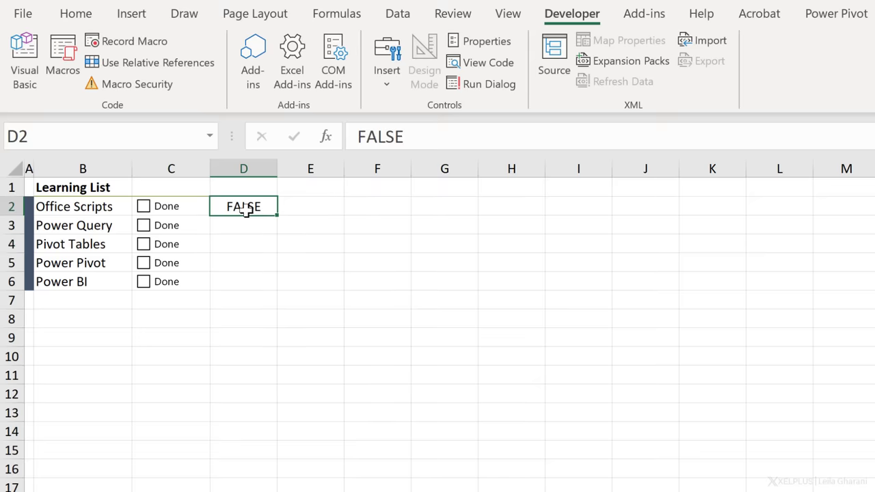
pyautogui.press('Delete')
pyautogui.click(287, 275)
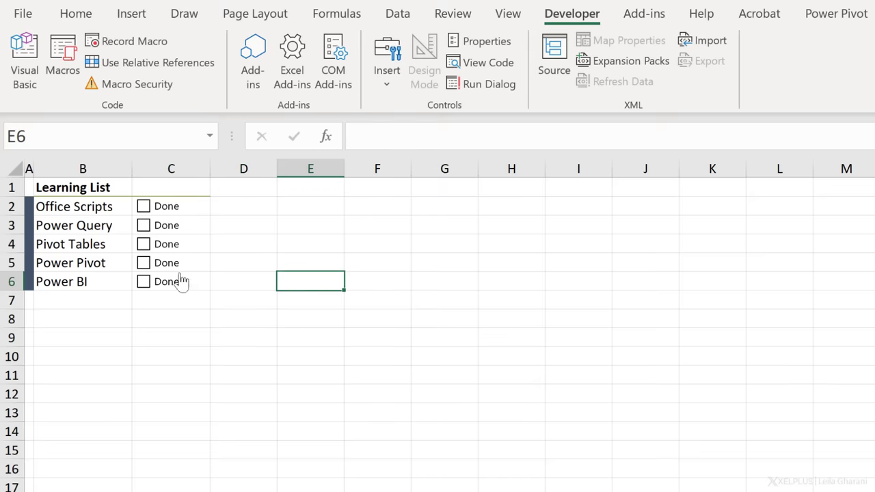
pyautogui.click(144, 206)
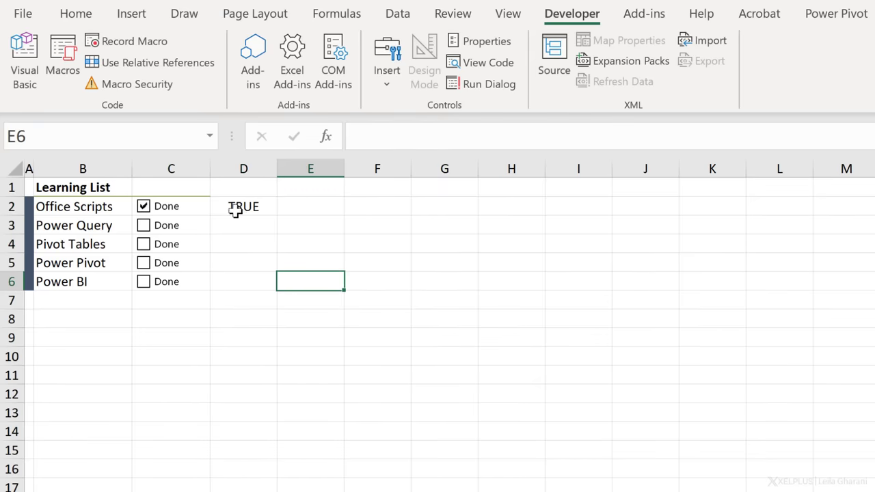
pyautogui.click(146, 207)
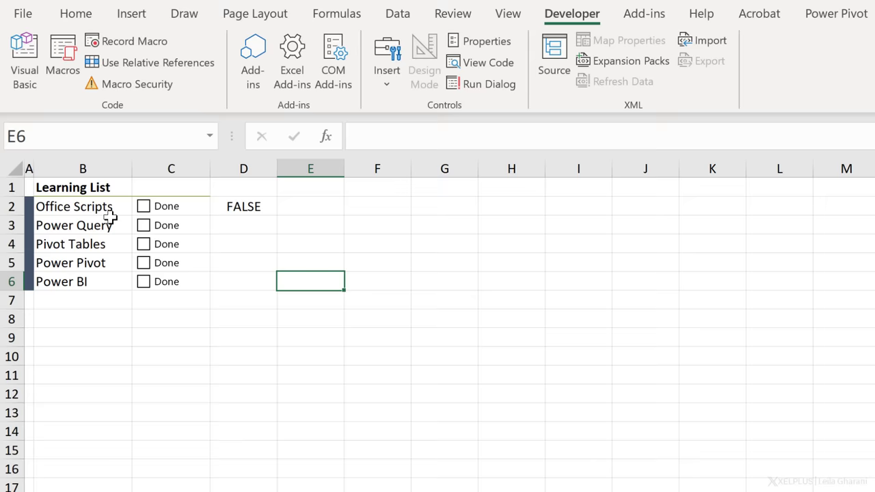
# - Change the Office Scripts checkbox's cell link from $D$2 to C2
pyautogui.rightClick(160, 208)
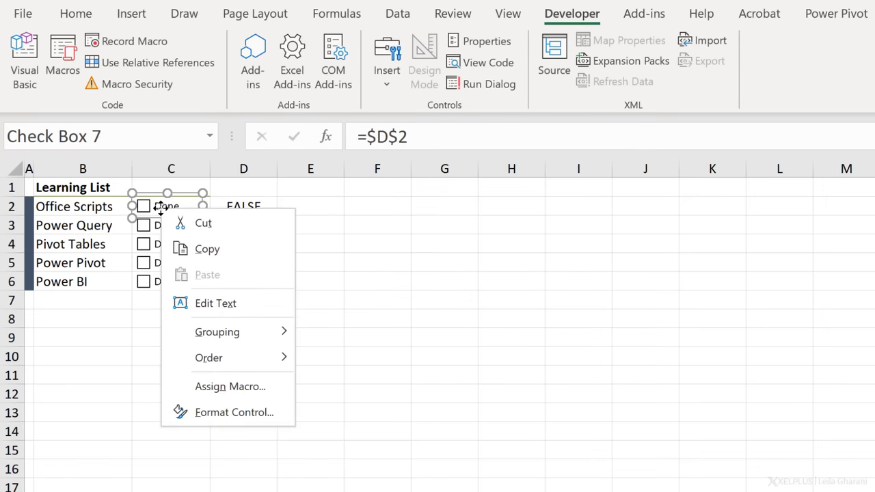
pyautogui.click(242, 410)
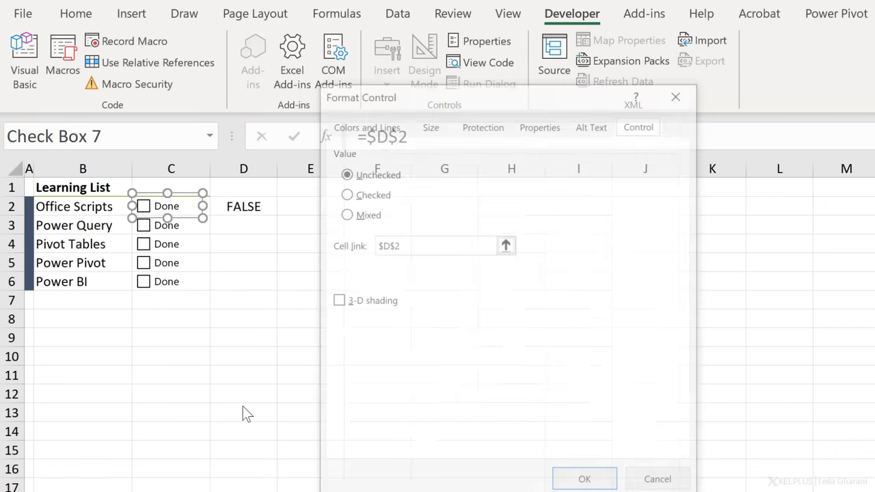
pyautogui.click(388, 245)
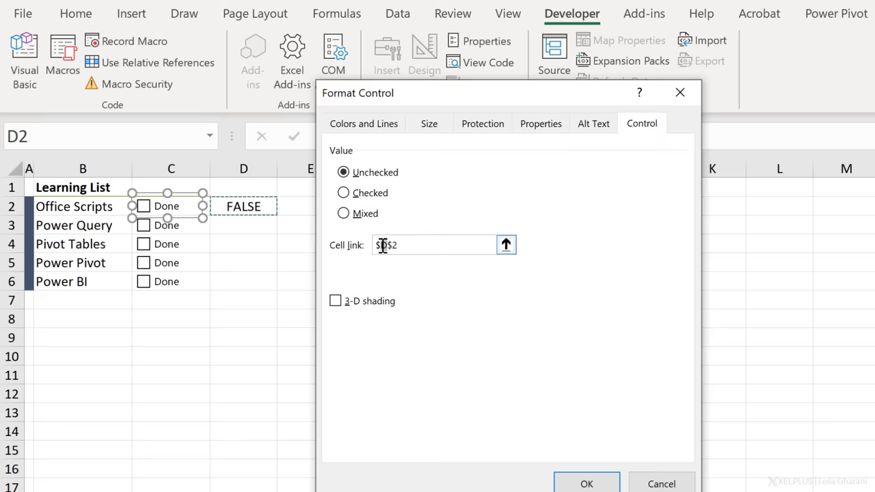
pyautogui.write('c')
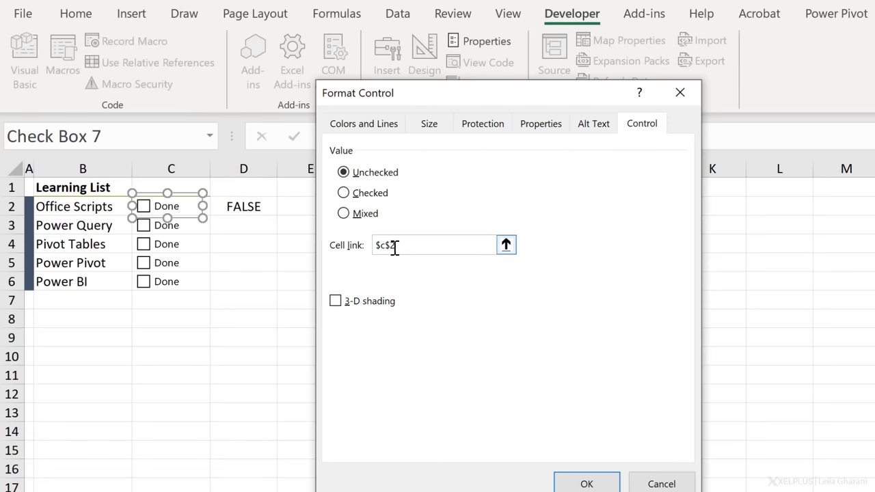
pyautogui.press('Delete')
pyautogui.press('Delete')
pyautogui.click(561, 483)
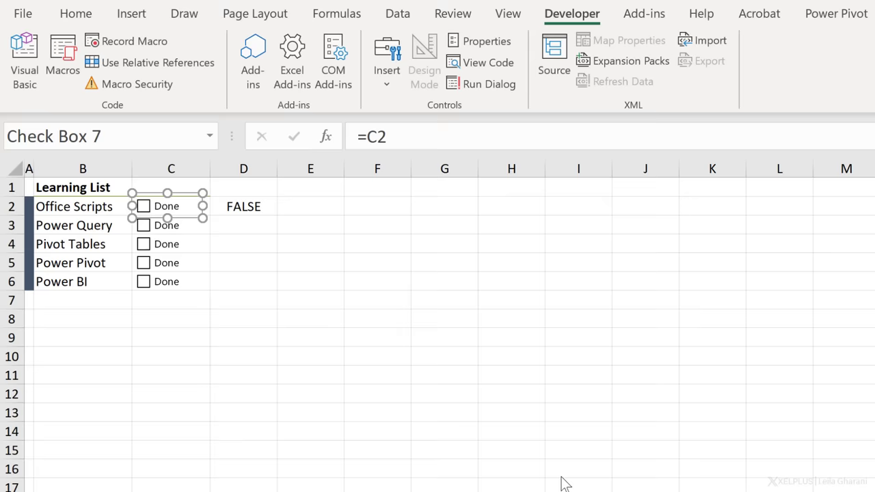
pyautogui.click(215, 251)
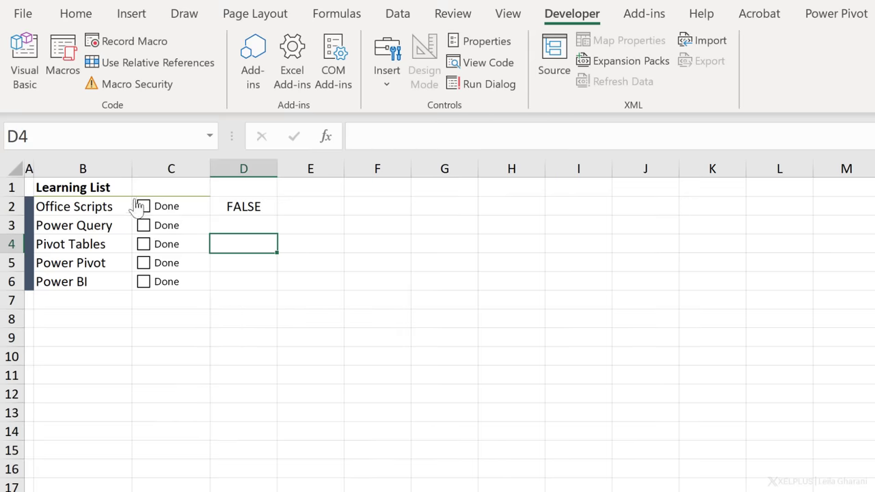
# - Clear D2's leftover FALSE and toggle the Office Scripts box to test the C2 link
pyautogui.click(232, 207)
pyautogui.press('Delete')
pyautogui.click(310, 243)
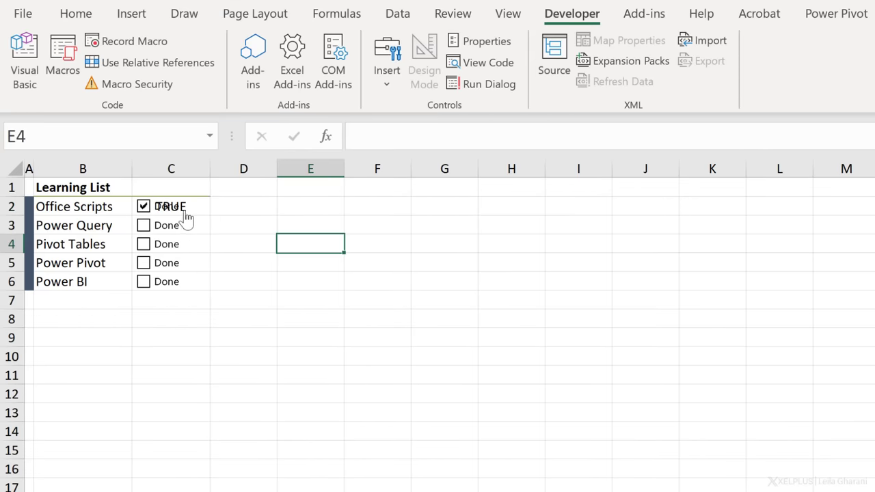
pyautogui.click(145, 208)
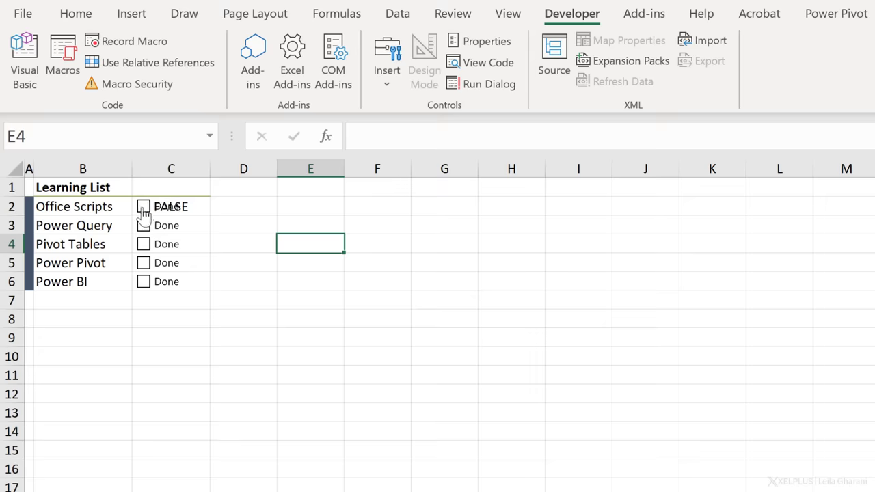
pyautogui.click(145, 214)
pyautogui.click(146, 215)
# - Set C2's font colour to white to hide the linked value
pyautogui.click(226, 207)
pyautogui.press('Left')
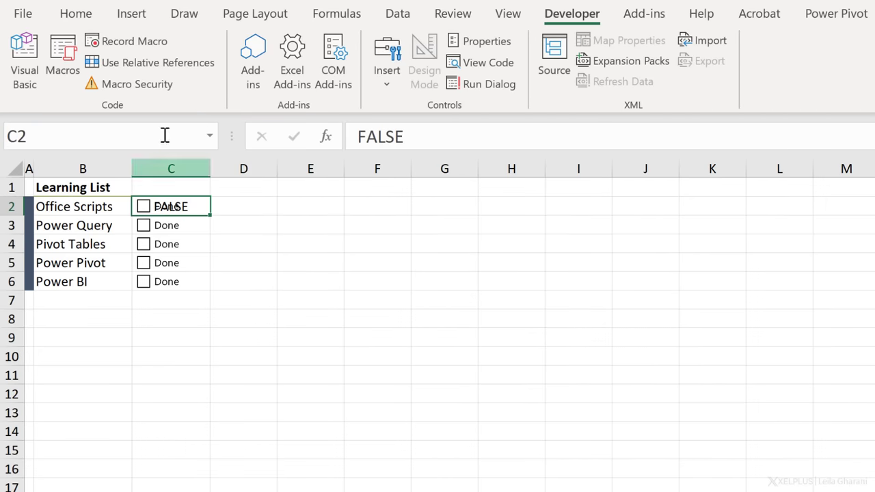
pyautogui.click(72, 17)
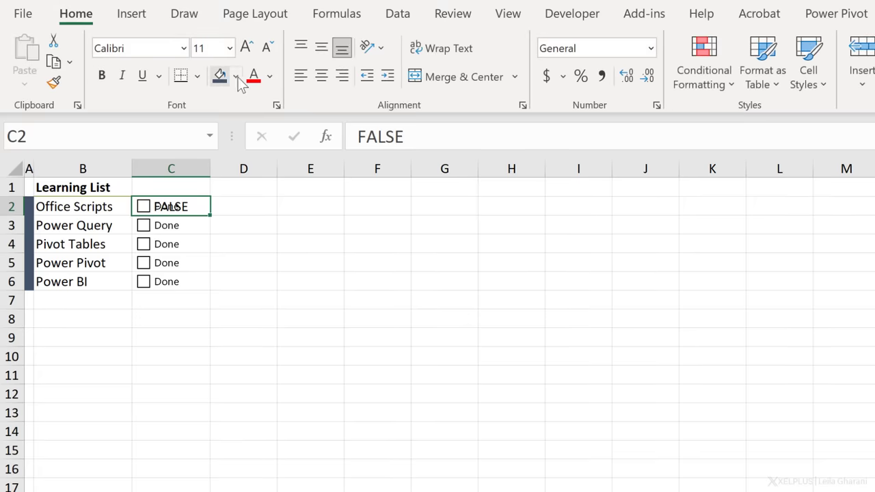
pyautogui.click(270, 78)
pyautogui.click(253, 150)
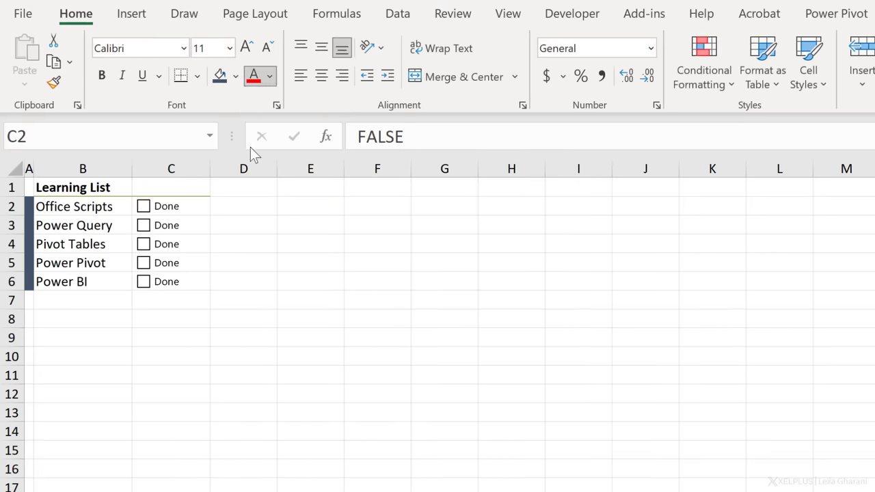
pyautogui.click(232, 224)
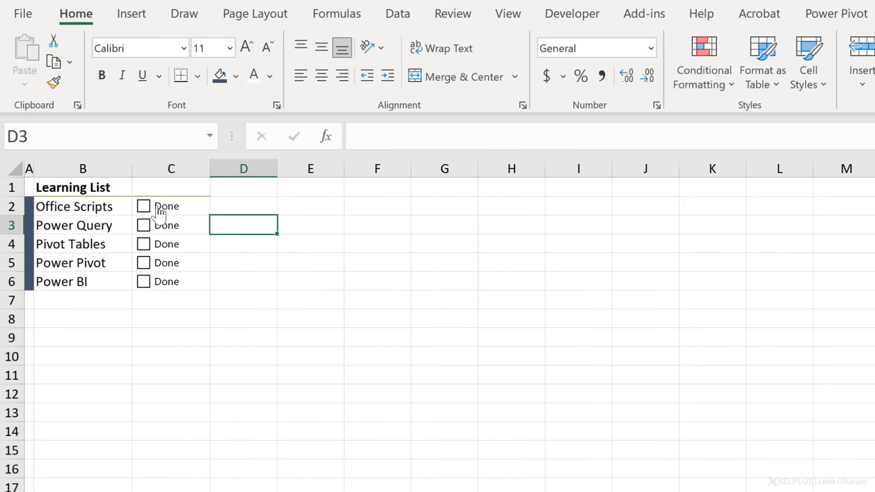
pyautogui.rightClick(157, 207)
pyautogui.click(212, 253)
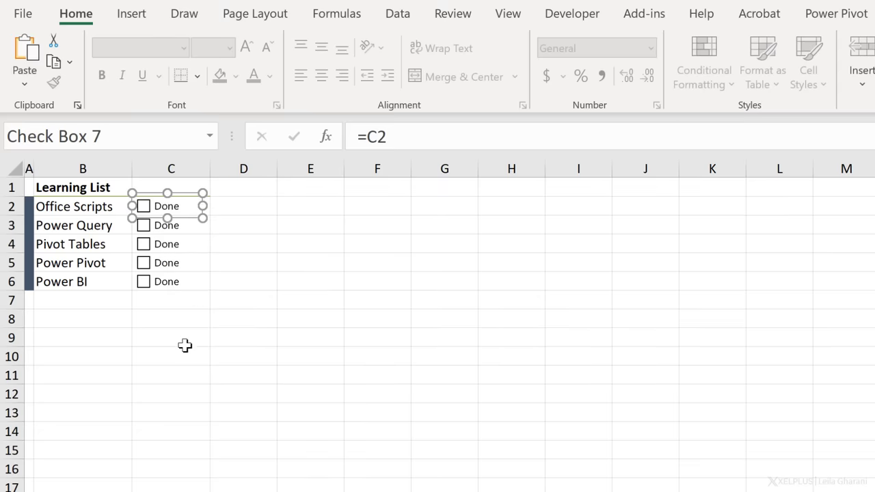
pyautogui.click(182, 349)
pyautogui.hotkey('ctrl', 'v')
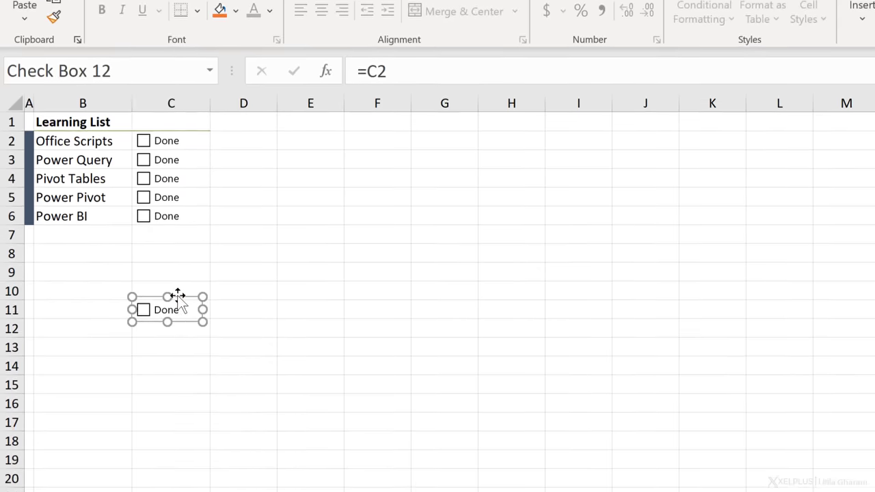
pyautogui.rightClick(178, 362)
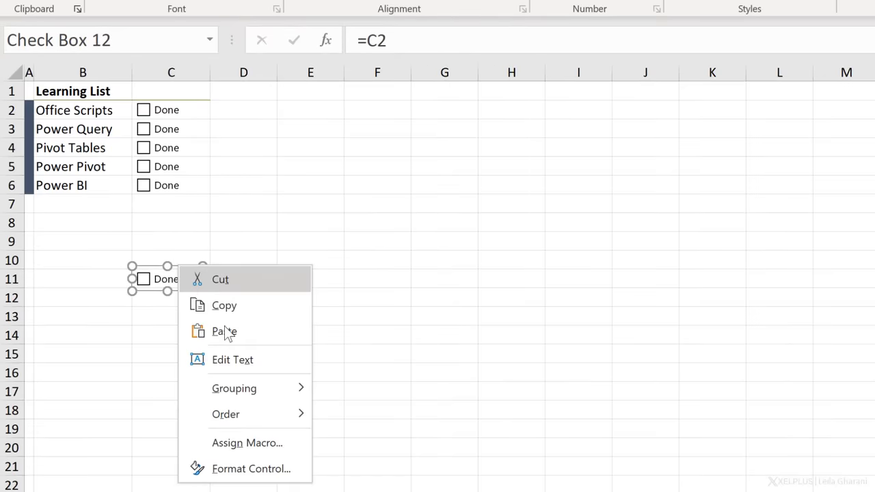
pyautogui.click(226, 469)
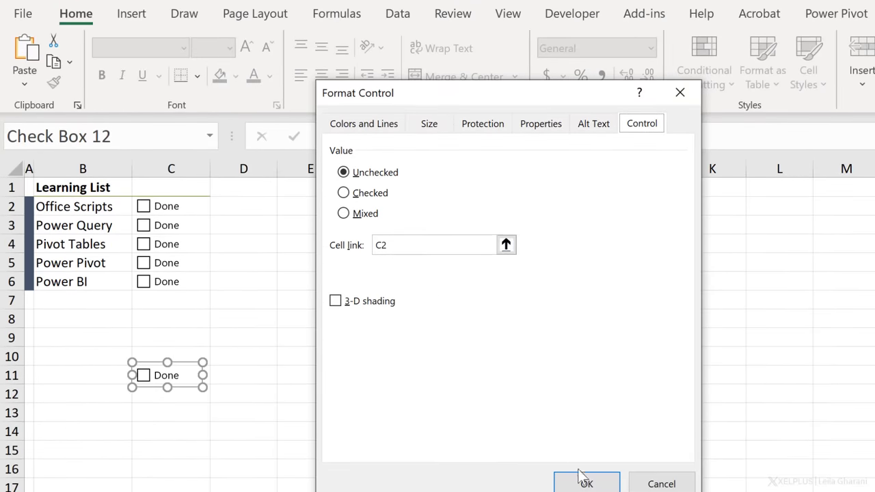
pyautogui.click(389, 249)
pyautogui.click(633, 484)
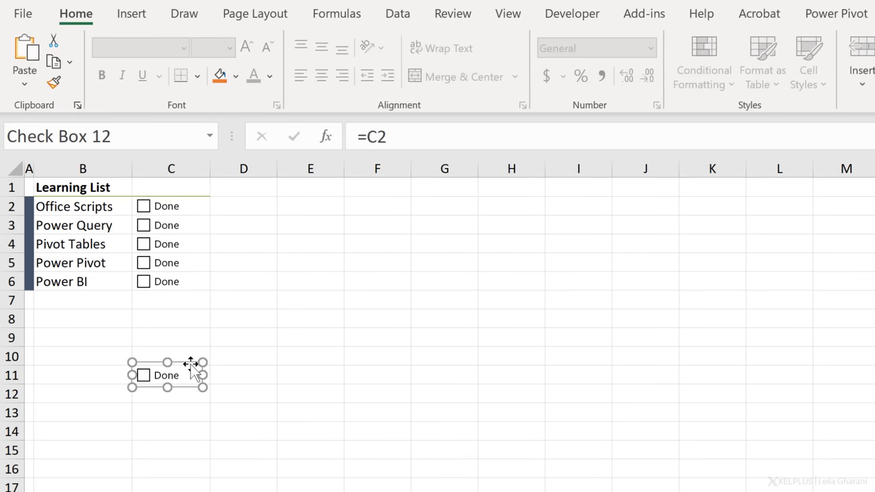
pyautogui.press('Delete')
# - Link the Power Query and Pivot Tables checkboxes to cells C3 and C4
pyautogui.click(266, 288)
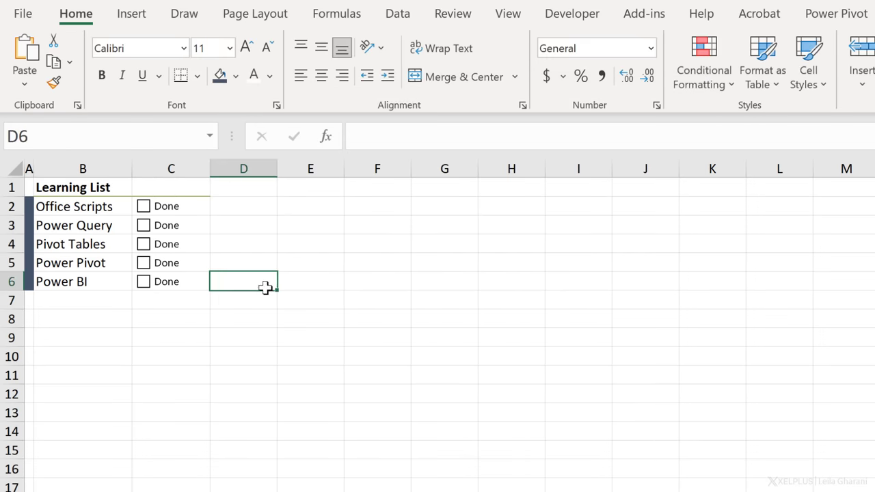
pyautogui.rightClick(162, 225)
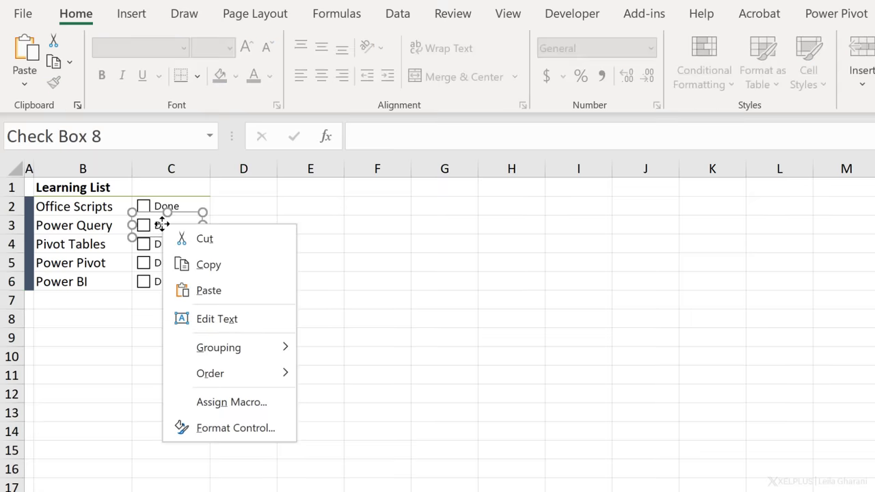
pyautogui.click(238, 422)
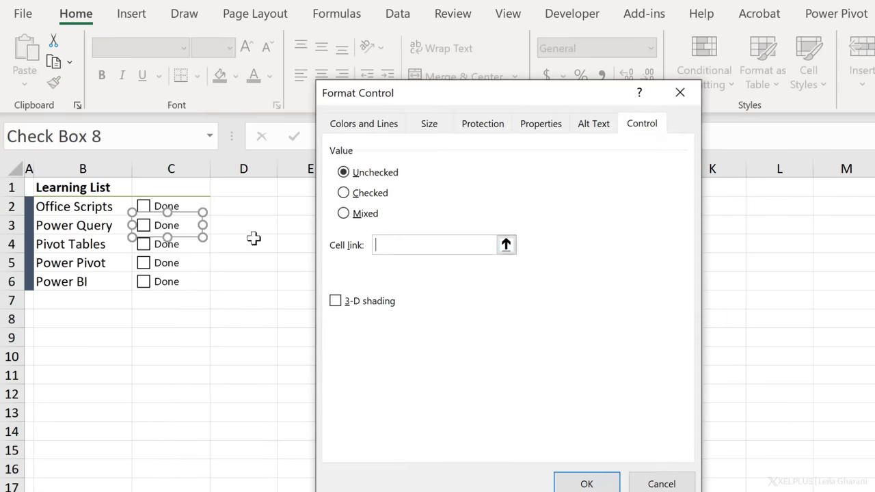
pyautogui.write('c3')
pyautogui.click(565, 483)
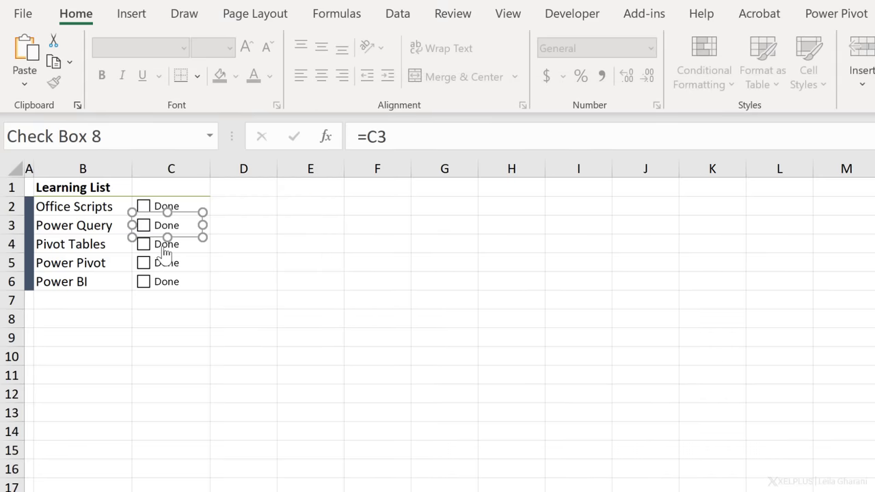
pyautogui.rightClick(166, 250)
pyautogui.press('Escape')
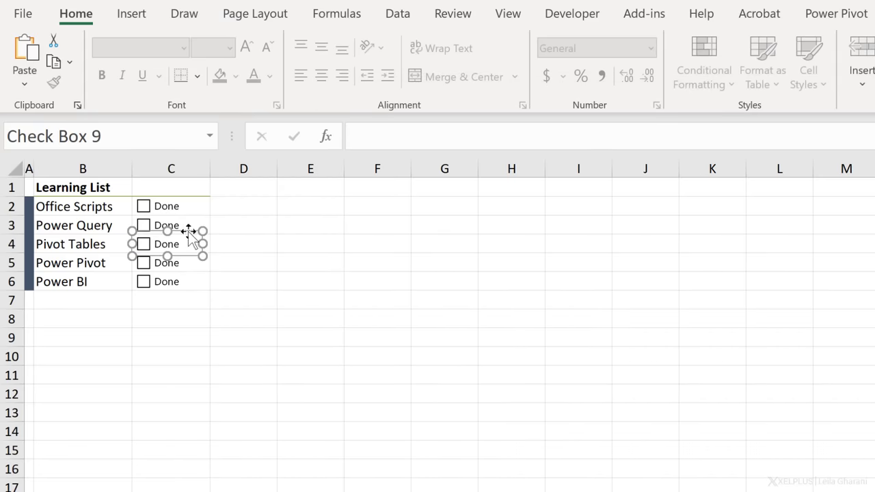
pyautogui.hotkey('ctrl', '1')
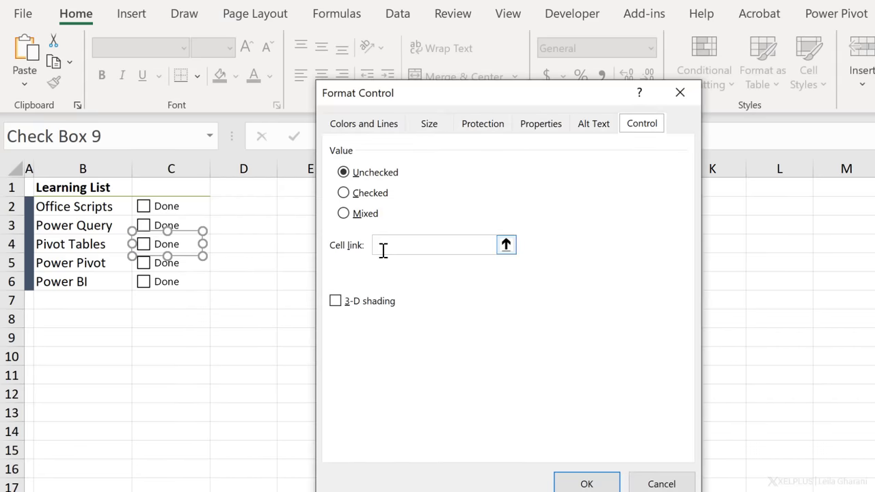
pyautogui.click(383, 251)
pyautogui.write('c4')
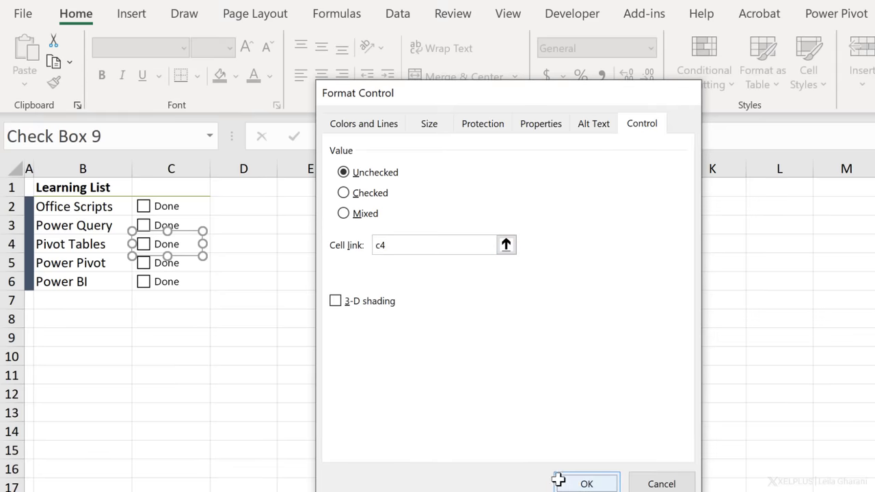
pyautogui.click(560, 482)
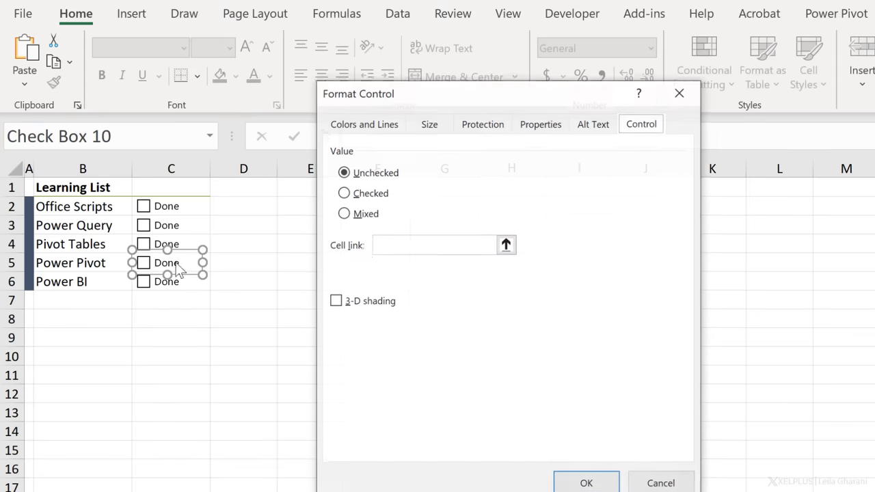
# - Link the Power Pivot and Power BI checkboxes to cells C5 and C6
pyautogui.click(384, 247)
pyautogui.write('c5')
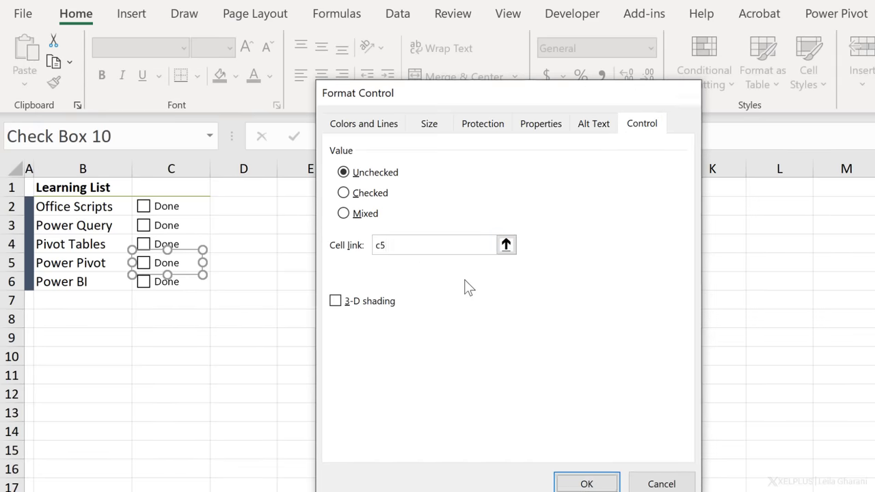
pyautogui.press('Return')
pyautogui.keyDown('ctrl'); pyautogui.click(162, 293); pyautogui.keyUp('ctrl')
pyautogui.hotkey('ctrl', '1')
pyautogui.click(390, 250)
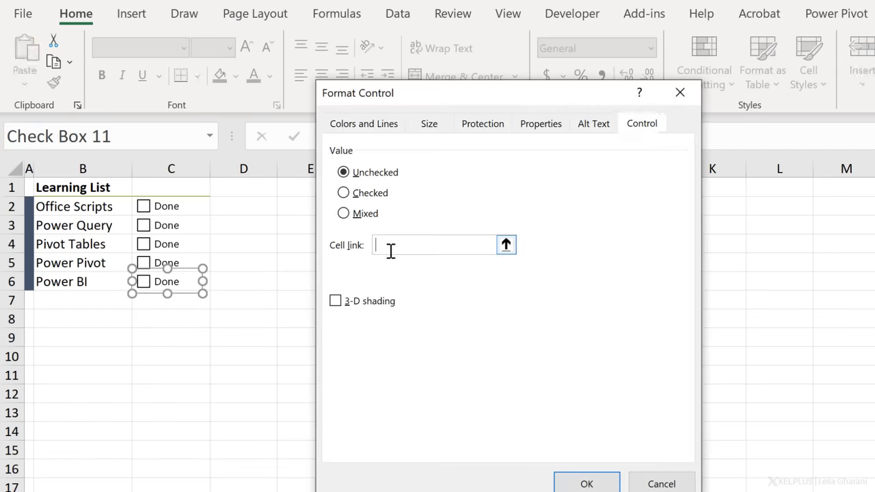
pyautogui.write('c6')
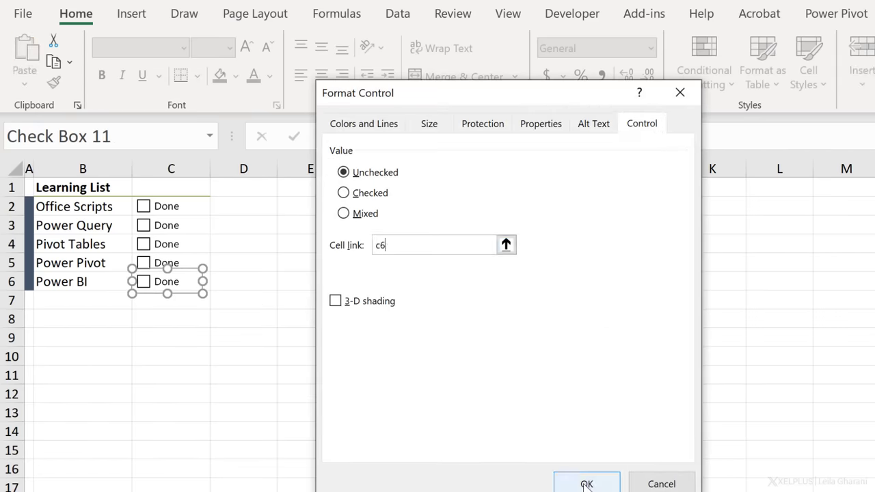
pyautogui.click(586, 483)
pyautogui.click(243, 394)
# - Tick the Power BI, Power Pivot, Pivot Tables and Power Query checkboxes
pyautogui.click(143, 281)
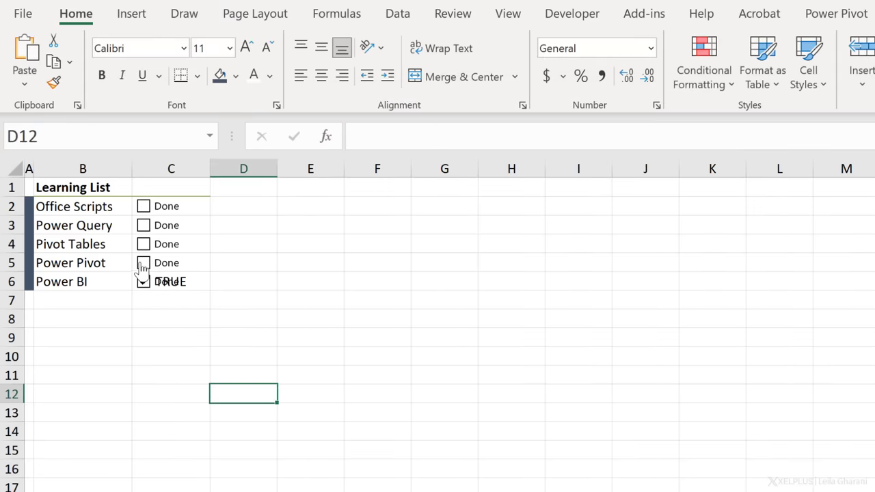
pyautogui.click(143, 263)
pyautogui.click(143, 244)
pyautogui.click(143, 226)
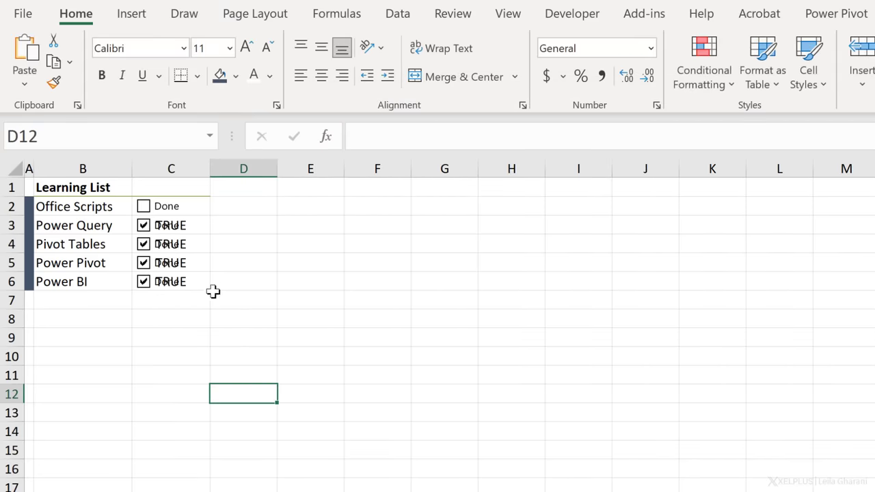
# - Change C3:C6's font colour to hide the linked TRUE values
pyautogui.click(214, 287)
pyautogui.click(199, 290)
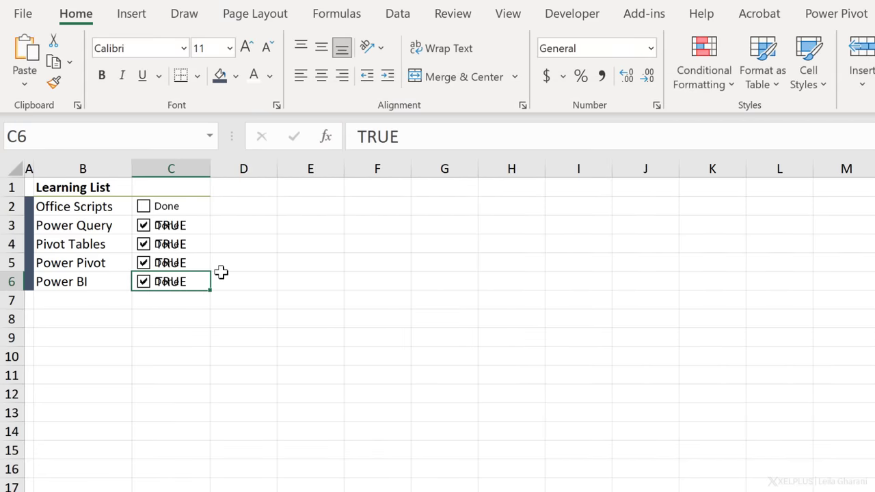
pyautogui.moveTo(210, 290); pyautogui.dragTo(205, 225)
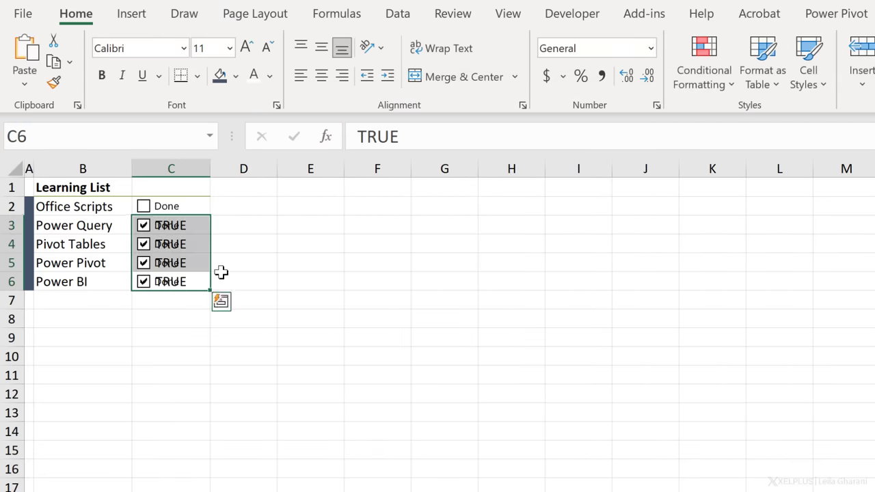
pyautogui.click(254, 77)
# - Untick the Power BI and Power Pivot checkboxes and select Office Scripts in B2
pyautogui.click(266, 342)
pyautogui.click(142, 284)
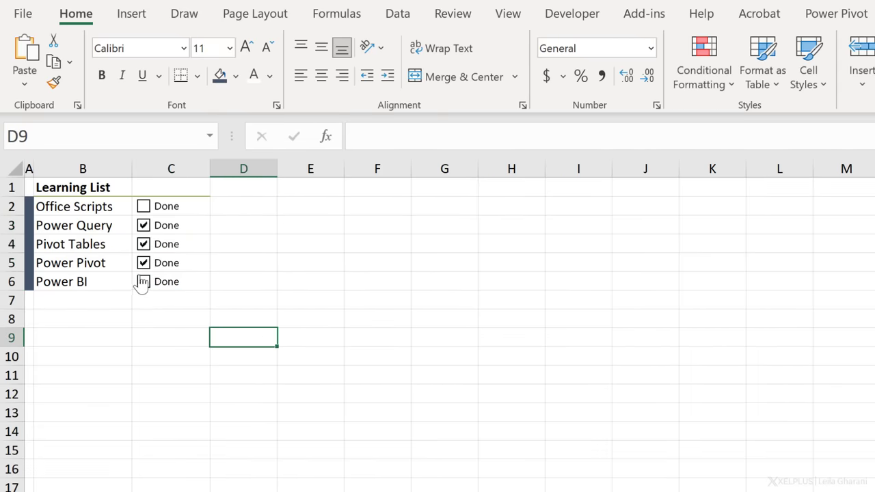
pyautogui.click(143, 263)
pyautogui.click(91, 209)
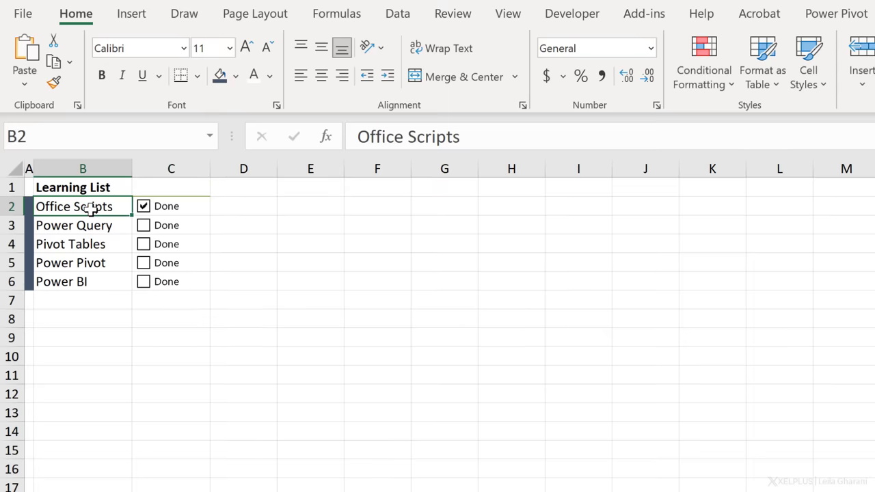
# - Start a formula-based conditional formatting rule on task names B2:B6 with condition =$C2
pyautogui.moveTo(91, 209); pyautogui.dragTo(82, 280)
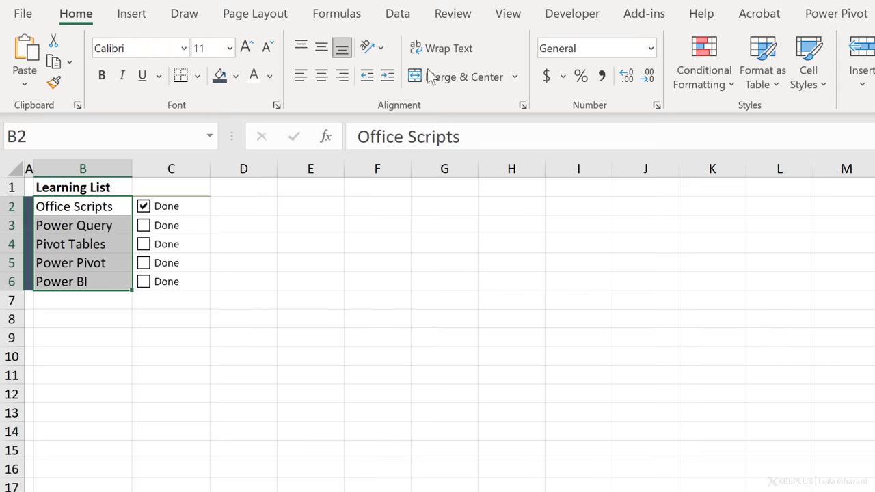
pyautogui.click(681, 75)
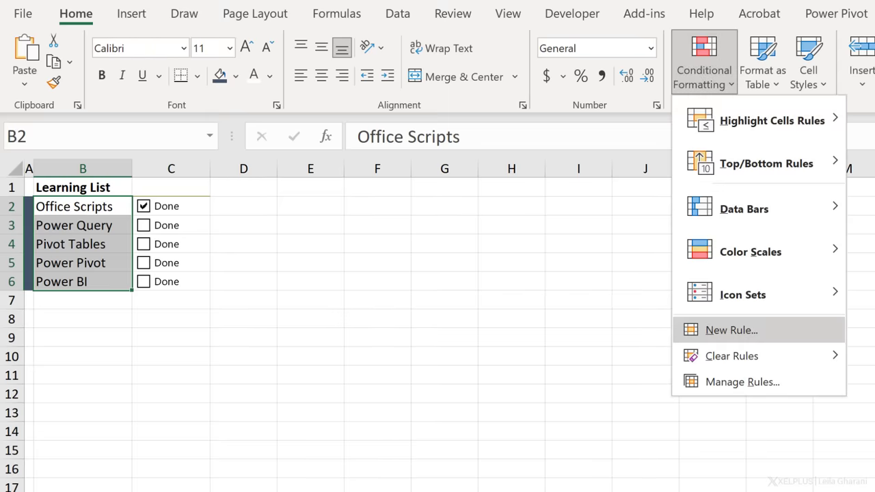
pyautogui.click(711, 330)
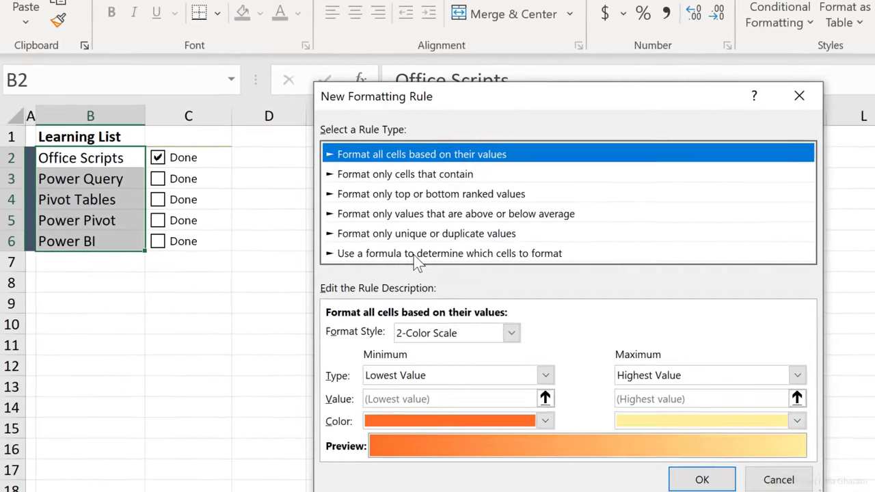
pyautogui.click(414, 254)
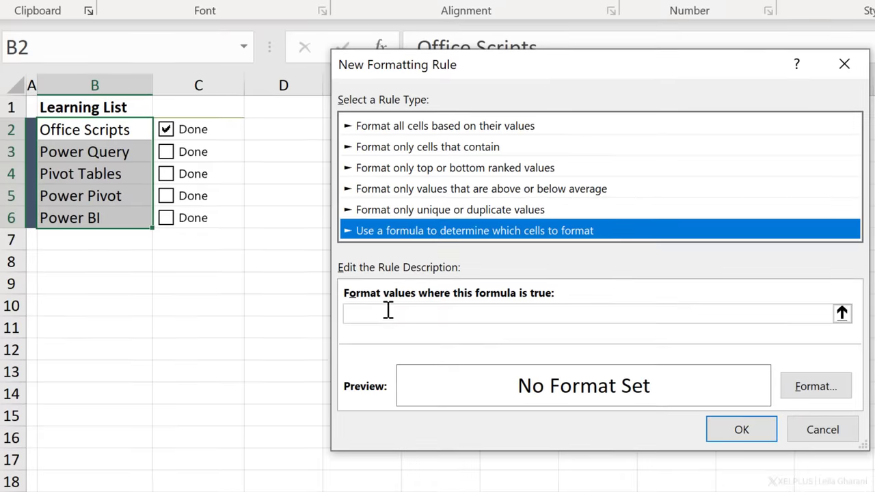
pyautogui.click(365, 339)
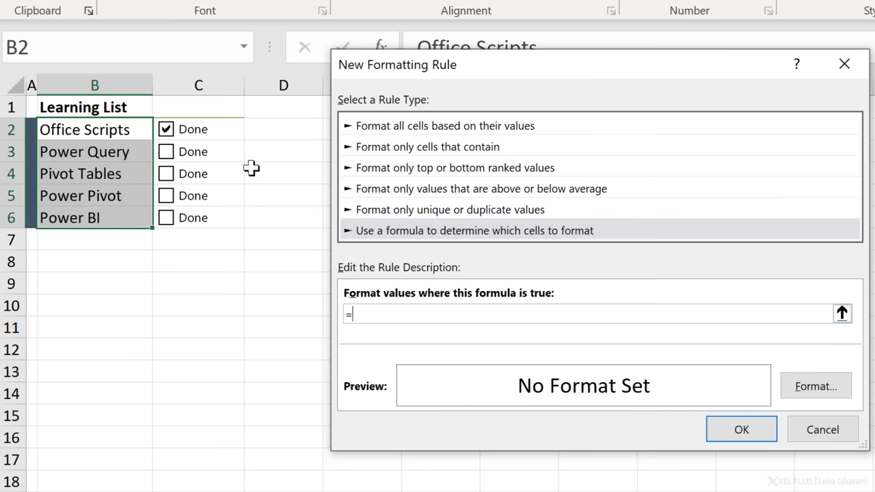
pyautogui.click(239, 132)
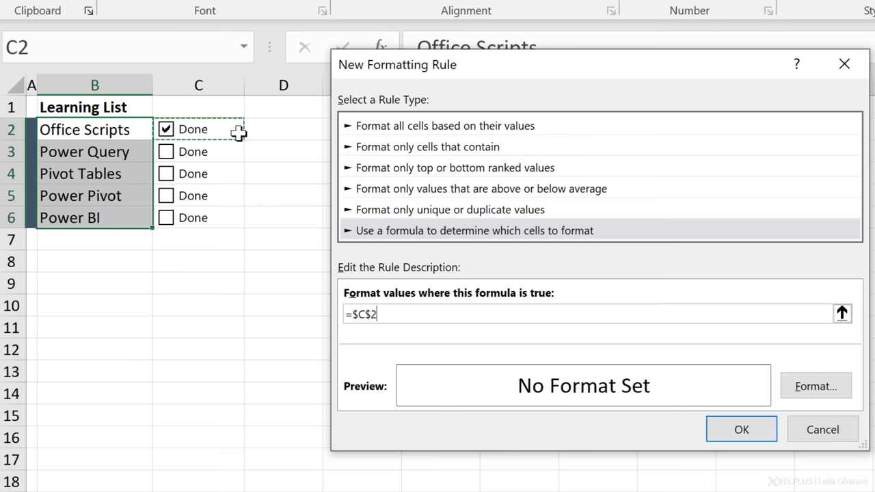
pyautogui.click(370, 316)
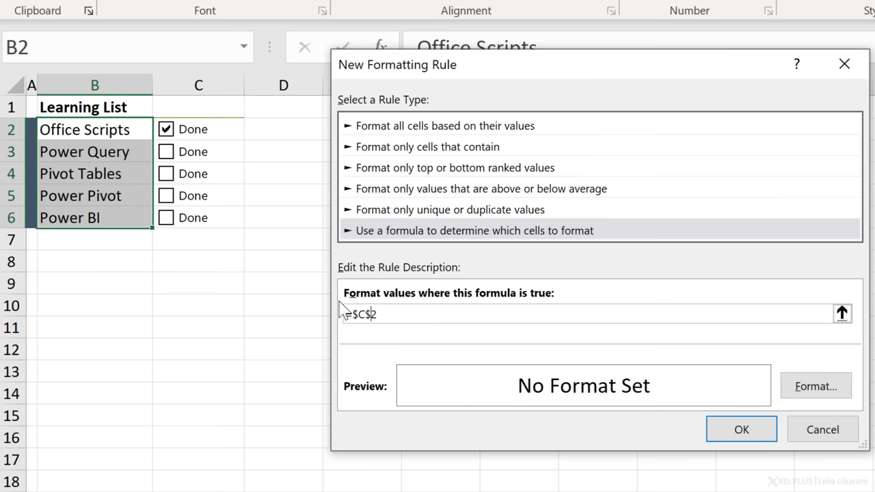
pyautogui.press('BackSpace')
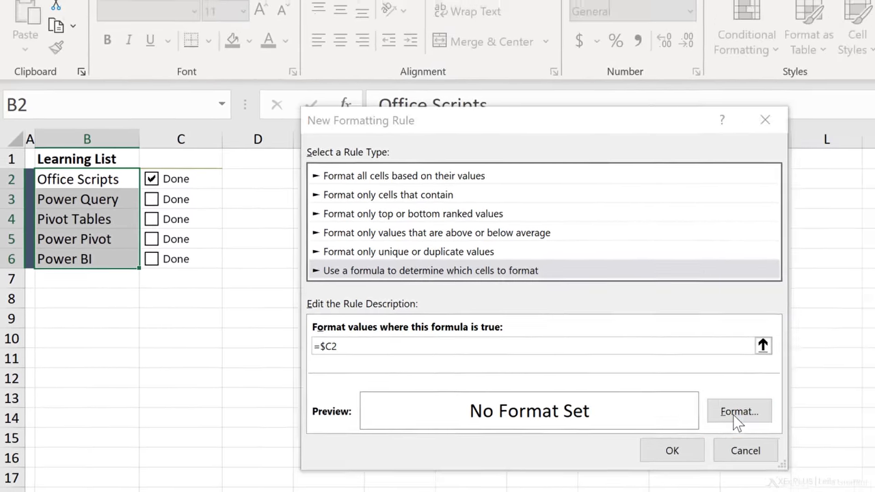
# - Give the rule a grey font with strikethrough and apply it to B2:B6
pyautogui.click(816, 387)
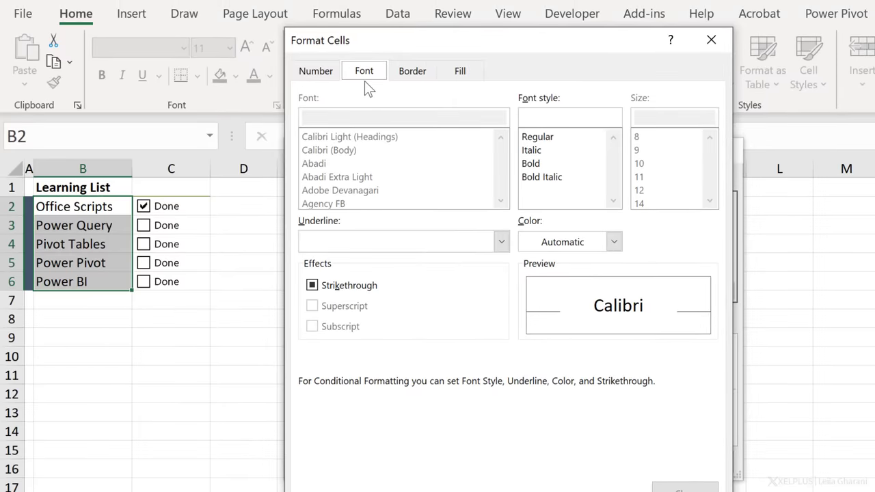
pyautogui.click(615, 242)
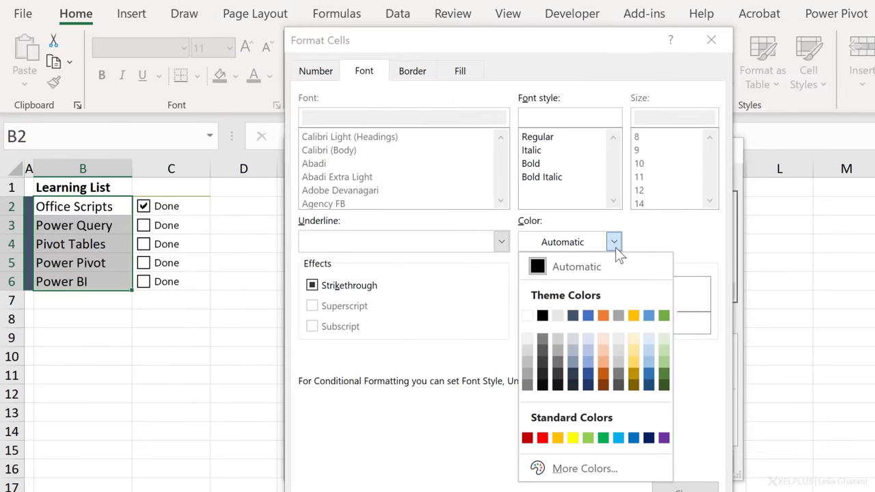
pyautogui.click(555, 351)
pyautogui.click(312, 286)
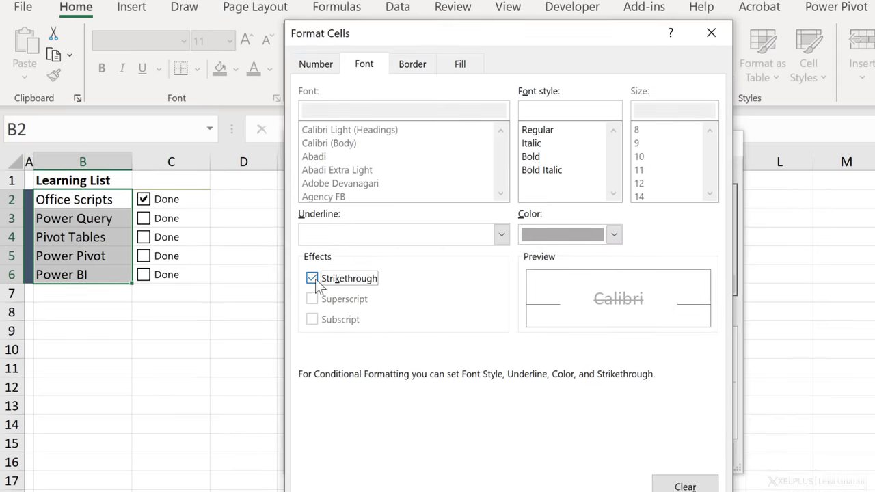
pyautogui.click(618, 470)
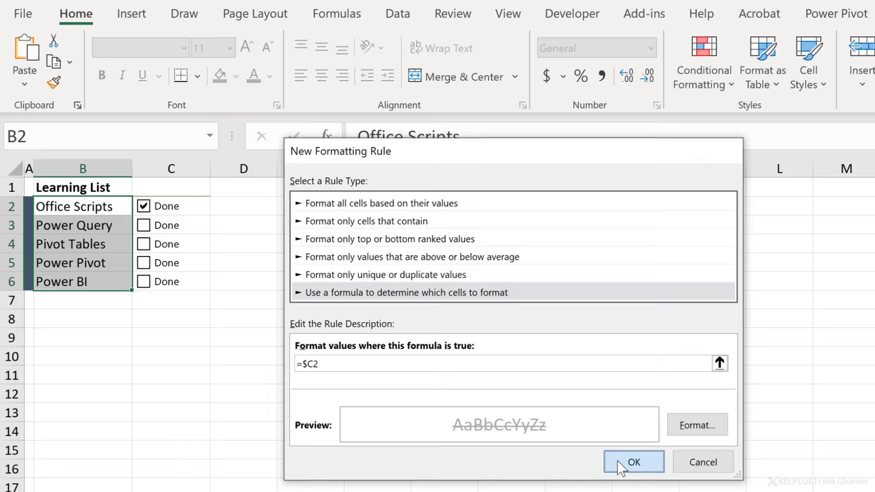
pyautogui.click(619, 464)
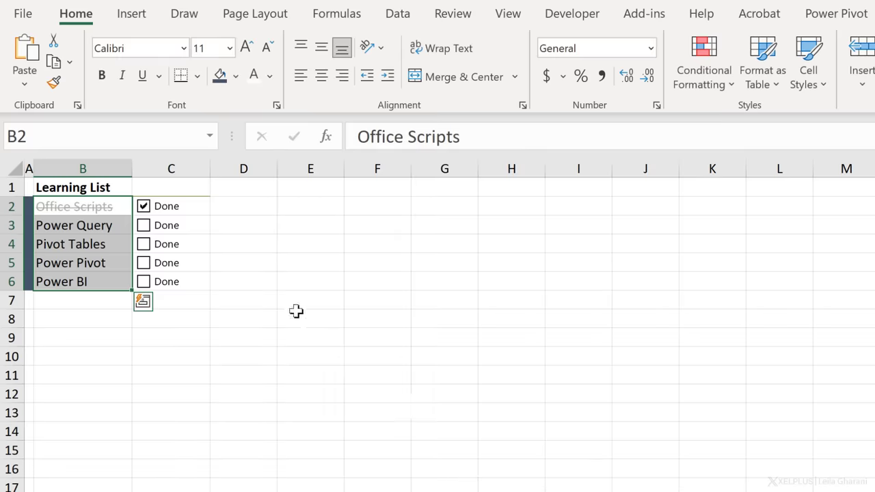
# - Test the Done checkboxes, leaving Pivot Tables ticked and struck through alongside Office Scripts
pyautogui.click(286, 305)
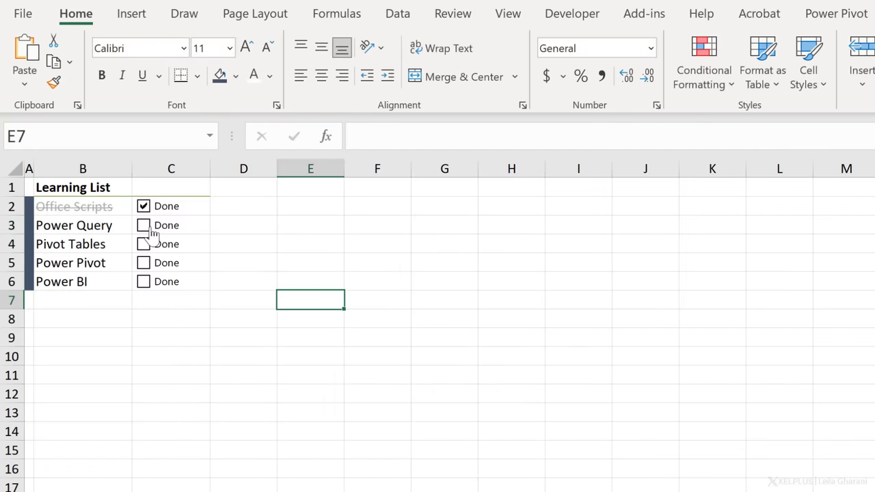
pyautogui.click(143, 225)
pyautogui.click(143, 244)
pyautogui.click(143, 263)
pyautogui.click(142, 282)
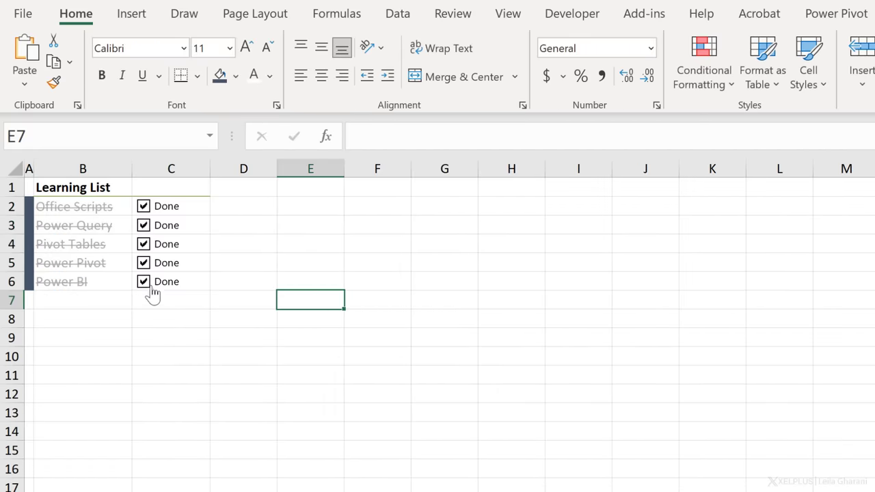
pyautogui.click(143, 282)
pyautogui.click(143, 263)
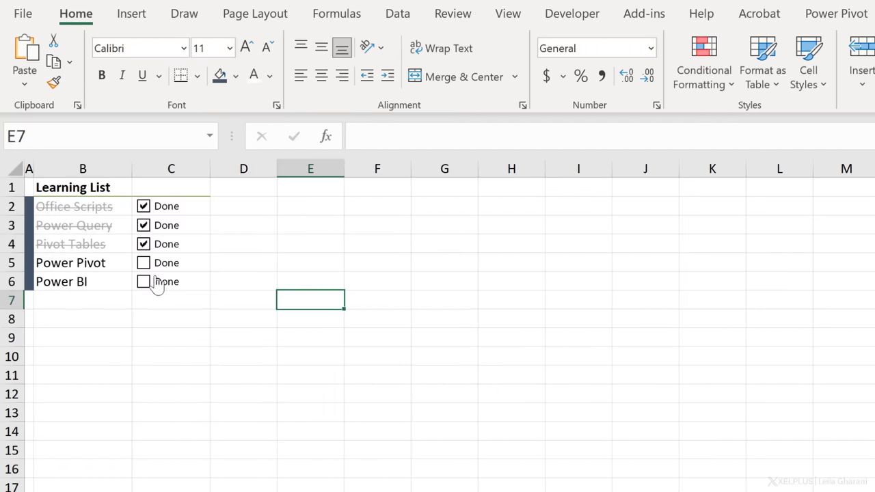
pyautogui.click(143, 225)
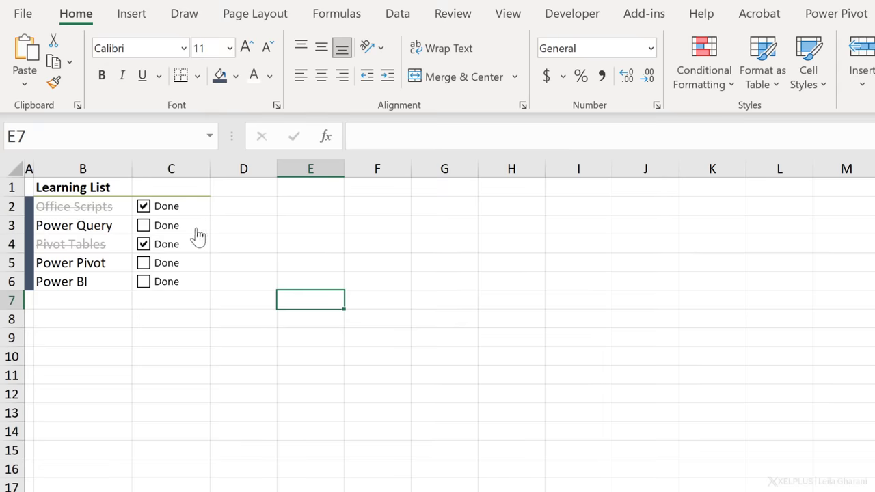
pyautogui.click(385, 212)
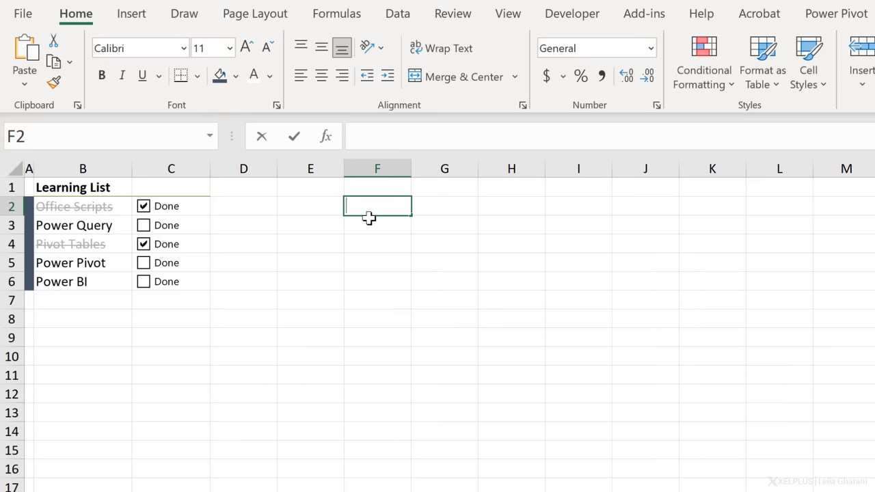
# - Add the 'Outstanding Tasks' heading in F2 and =FILTER(B2:B6,C2:C6=FALSE) in F3
pyautogui.write('Outstanding Tasks')
pyautogui.press('Return')
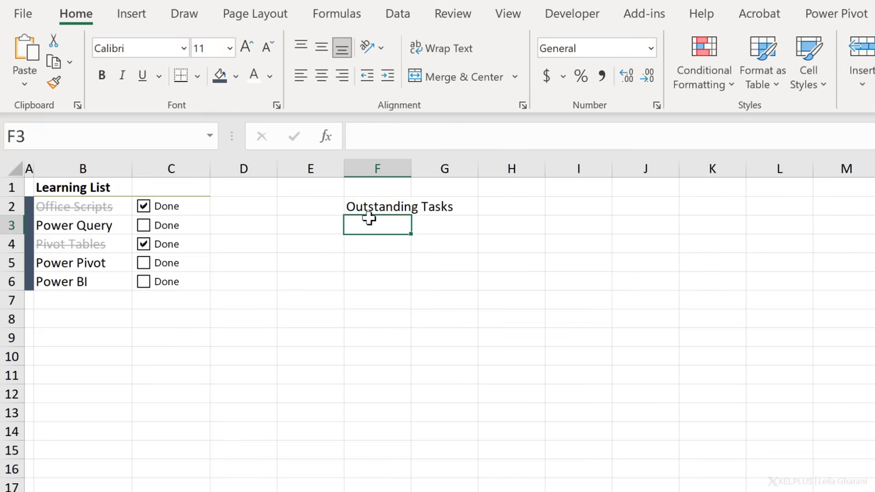
pyautogui.write('=filter')
pyautogui.press('Tab')
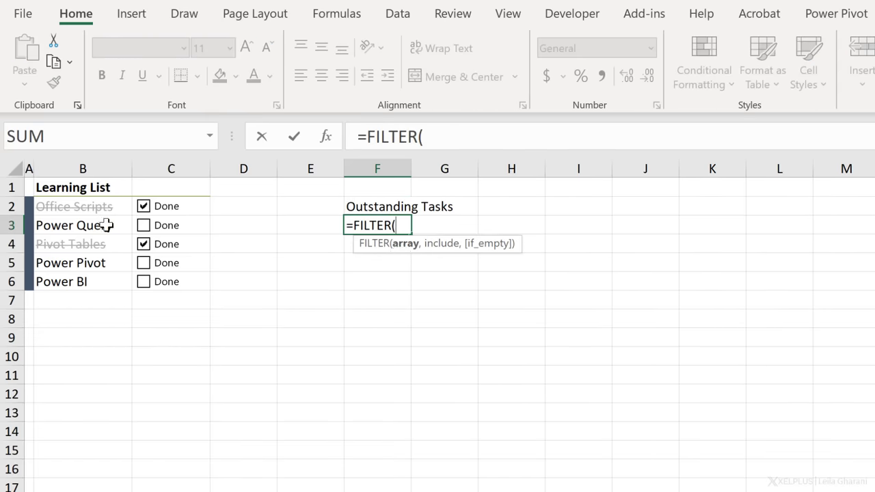
pyautogui.moveTo(80, 202); pyautogui.dragTo(82, 280)
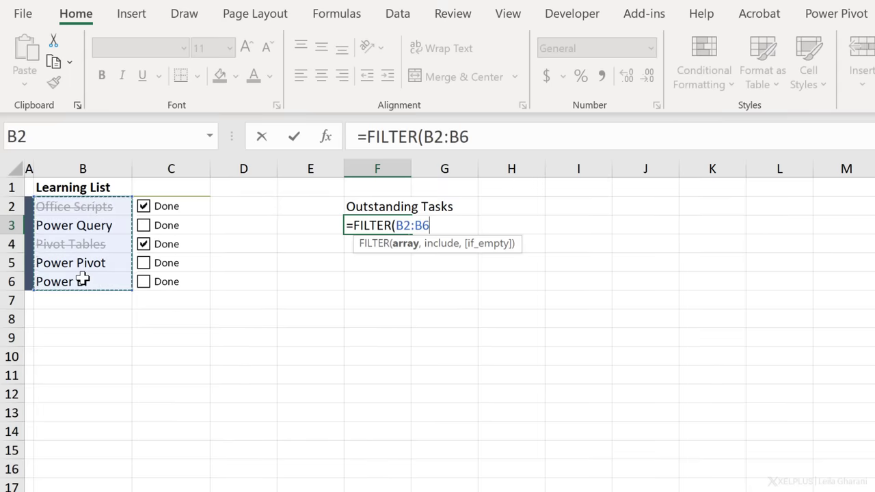
pyautogui.write(',')
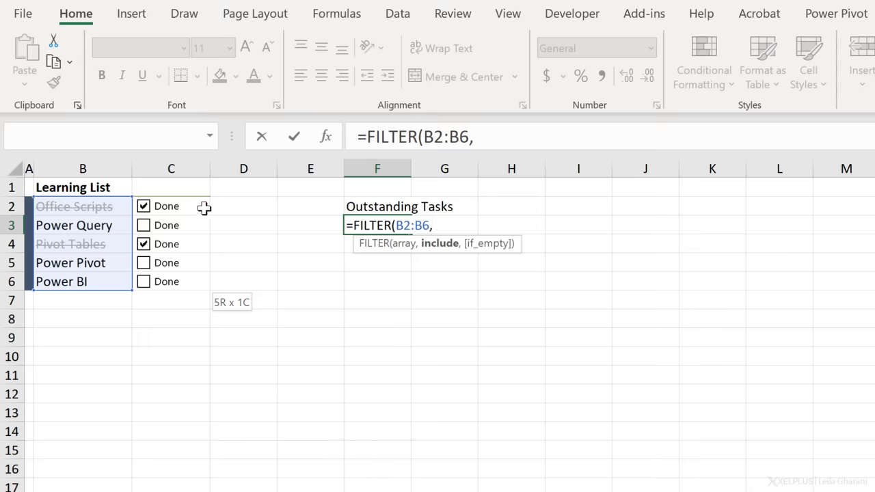
pyautogui.moveTo(203, 207); pyautogui.dragTo(191, 287)
pyautogui.write('=')
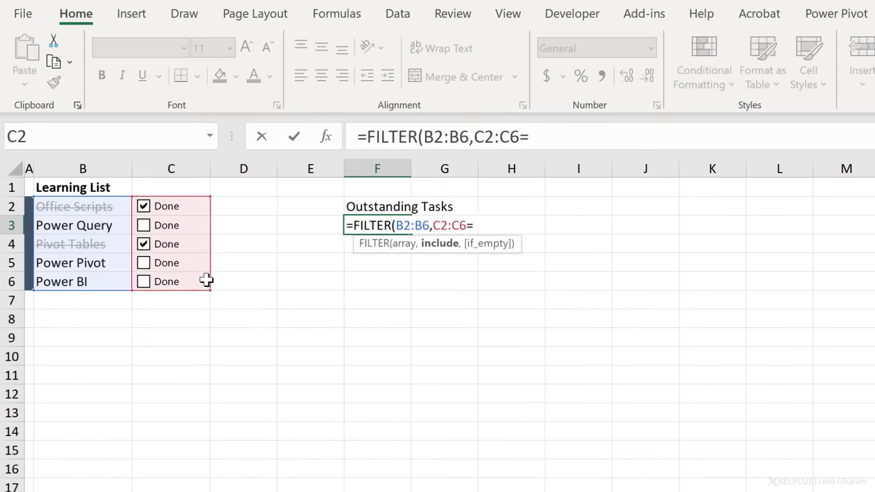
pyautogui.write('false)')
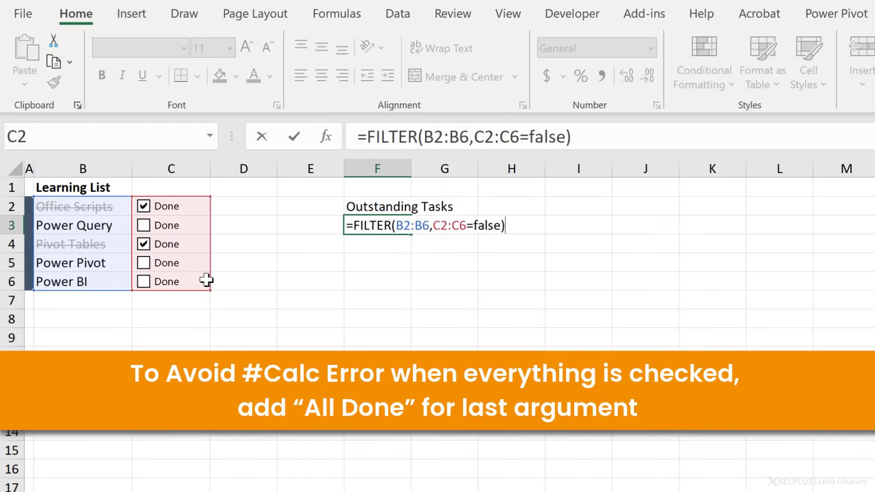
pyautogui.press('Return')
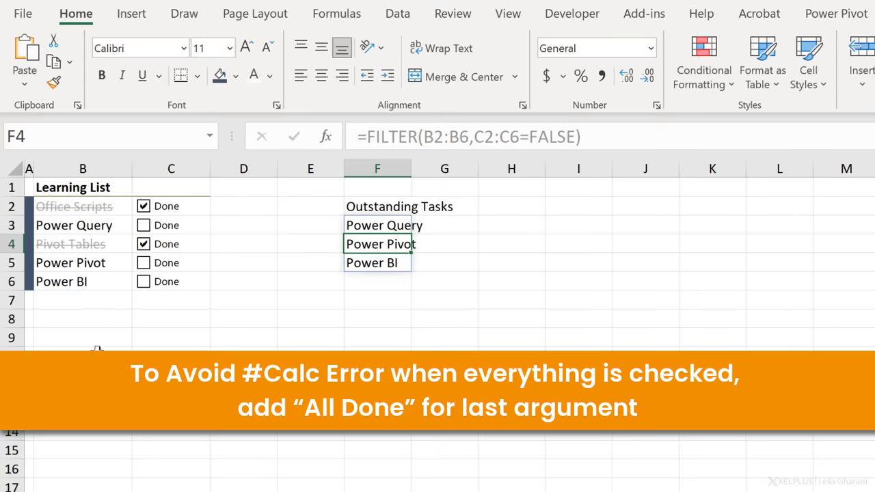
# - Toggle the checkboxes to test the spill, leaving only Power Pivot outstanding
pyautogui.click(171, 413)
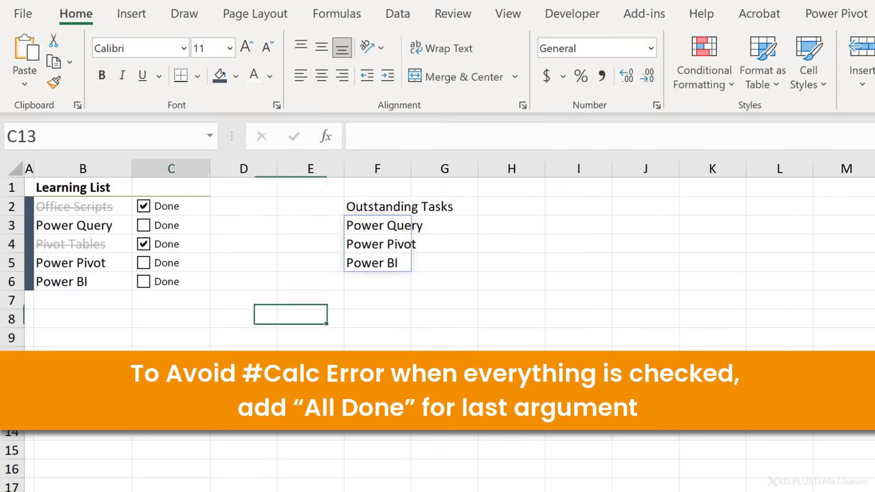
pyautogui.click(154, 250)
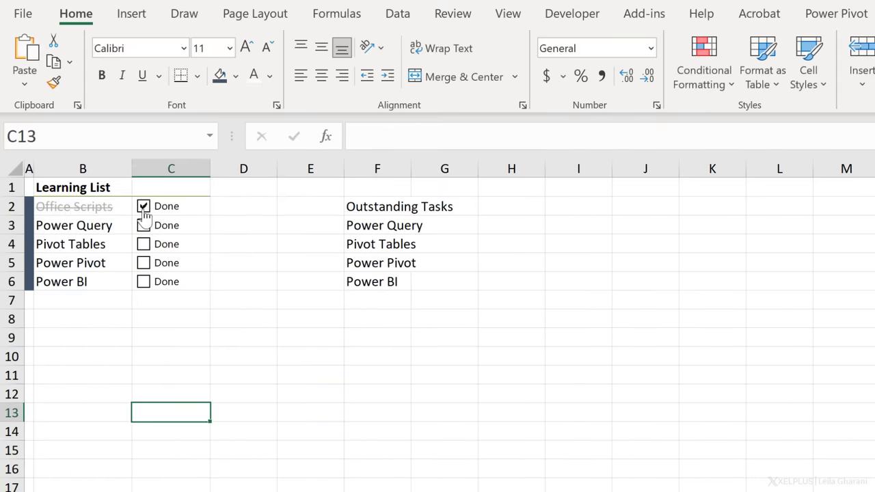
pyautogui.click(145, 222)
pyautogui.click(145, 246)
pyautogui.click(142, 281)
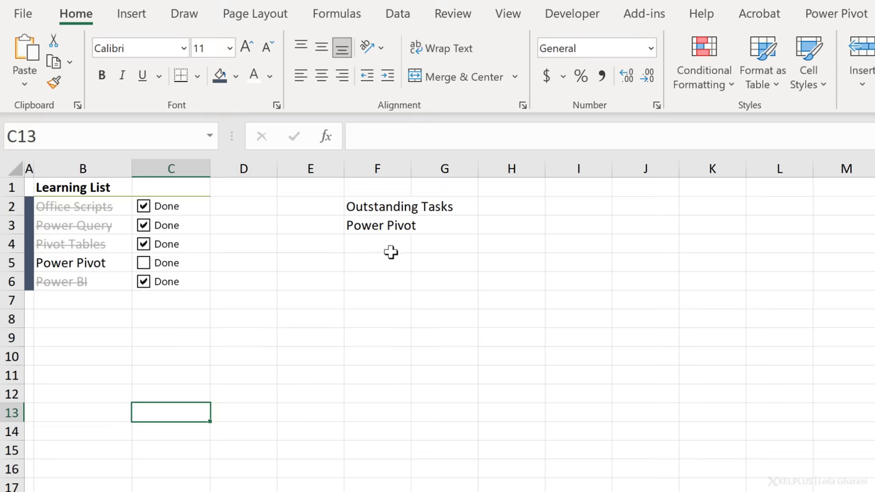
pyautogui.click(377, 232)
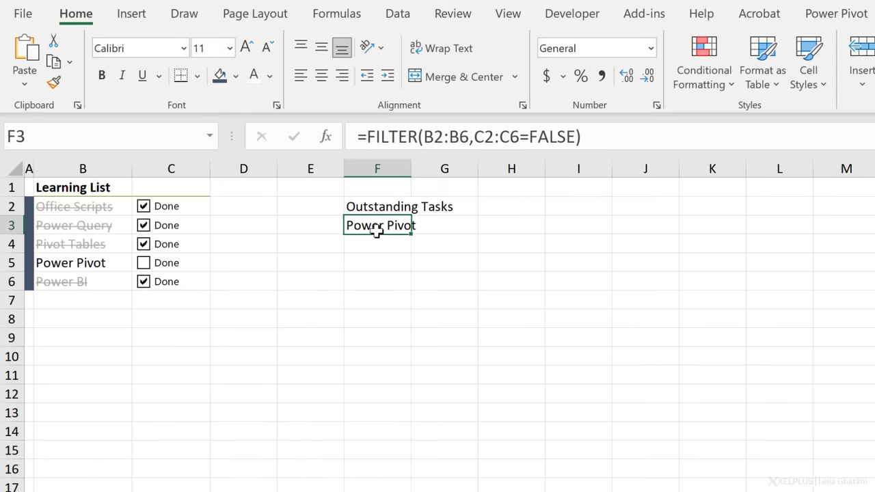
# - Change C2:C6's font colour to reveal the TRUE/FALSE values behind the checkboxes
pyautogui.moveTo(208, 208); pyautogui.dragTo(204, 283)
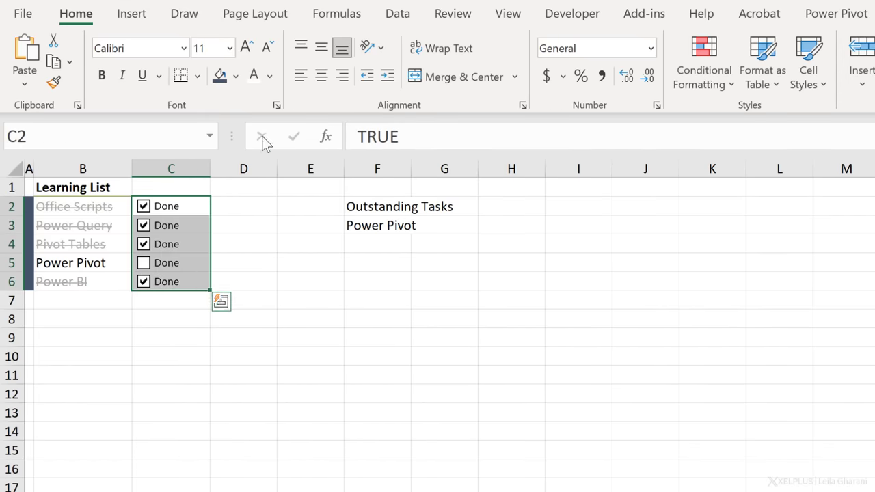
pyautogui.click(271, 76)
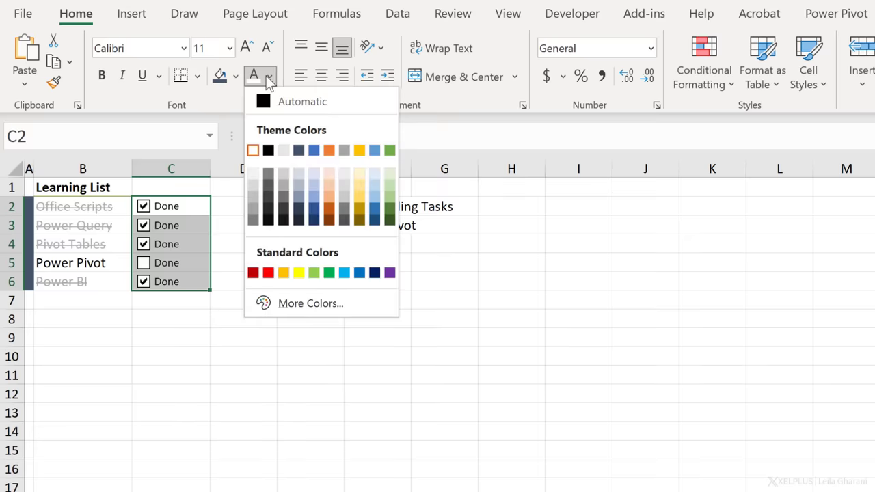
pyautogui.click(269, 151)
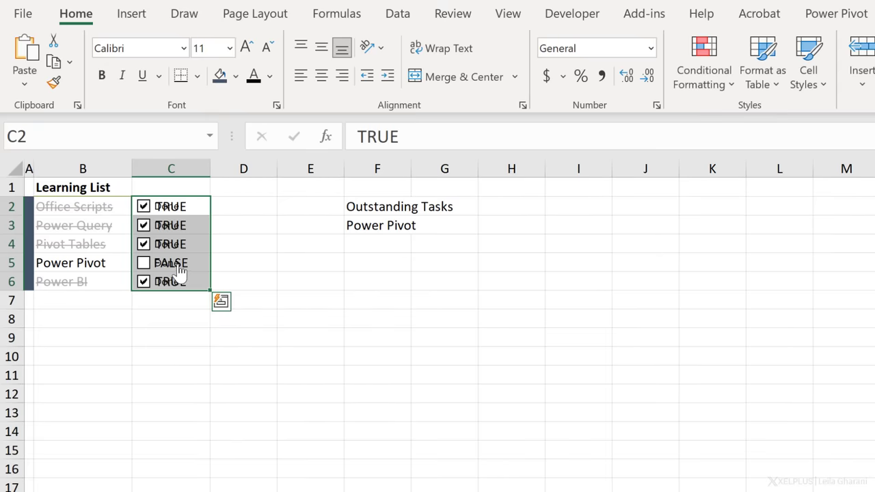
pyautogui.click(182, 332)
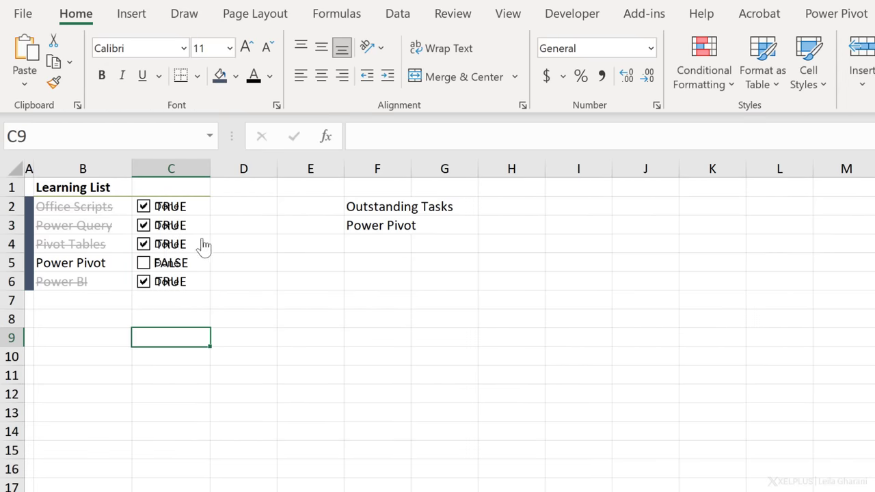
pyautogui.moveTo(244, 212); pyautogui.dragTo(247, 279)
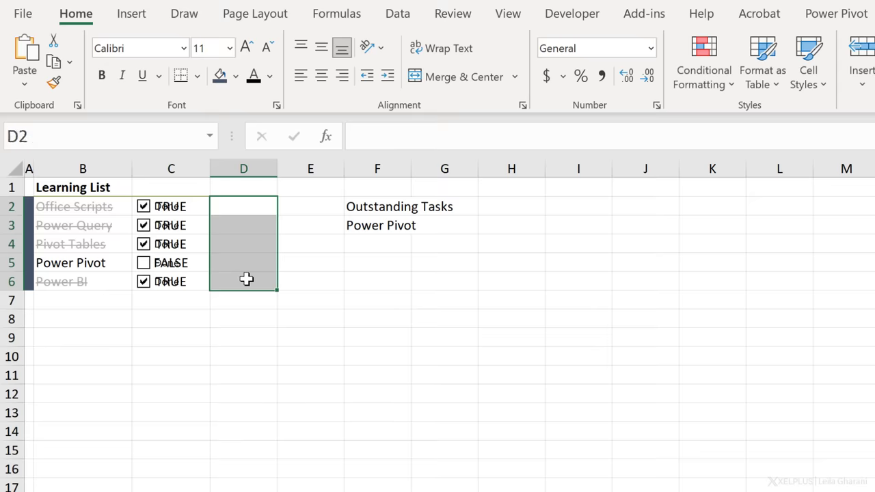
# - Untick Pivot Tables and Office Scripts, then set C2:C6's font back to white
pyautogui.click(144, 245)
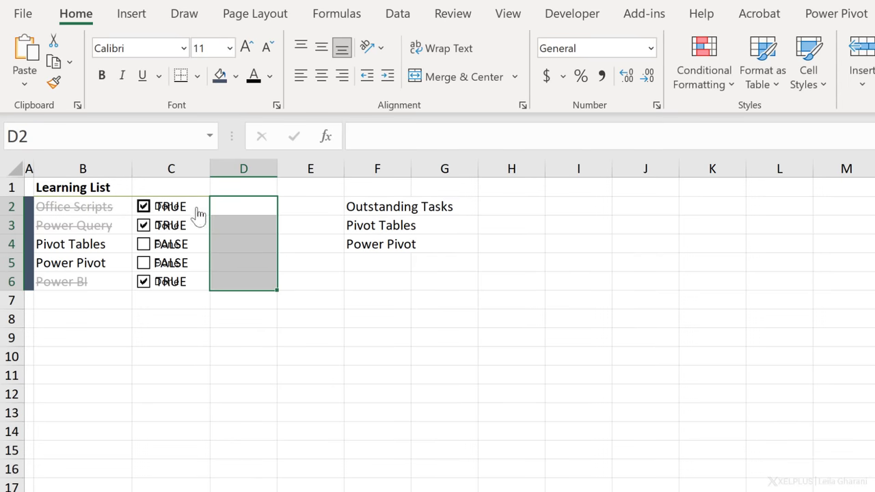
pyautogui.click(197, 214)
pyautogui.moveTo(207, 208); pyautogui.dragTo(194, 282)
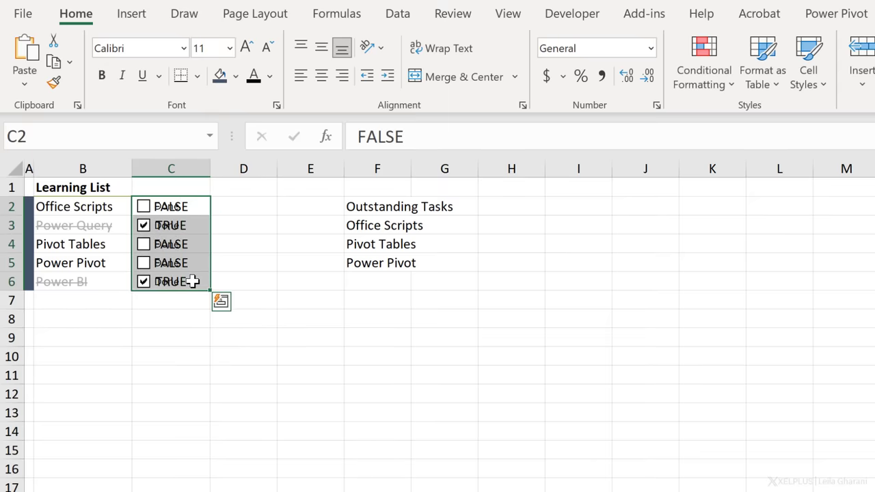
pyautogui.click(270, 76)
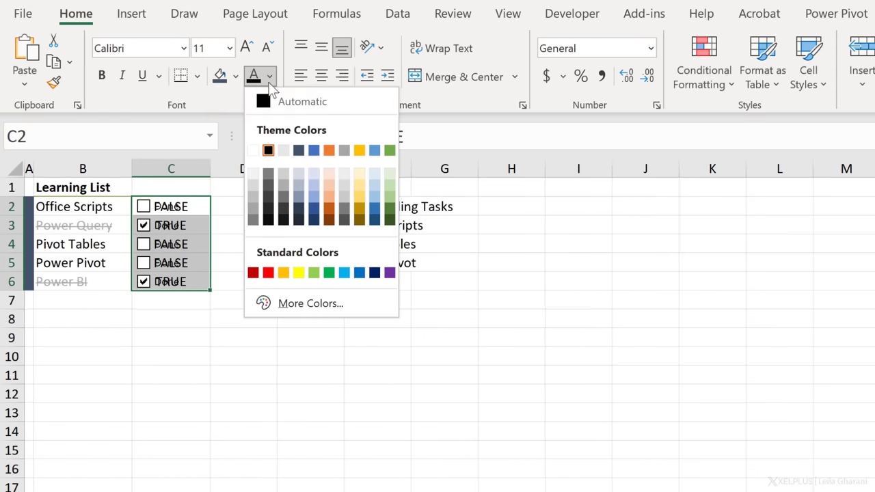
pyautogui.click(254, 149)
pyautogui.click(236, 301)
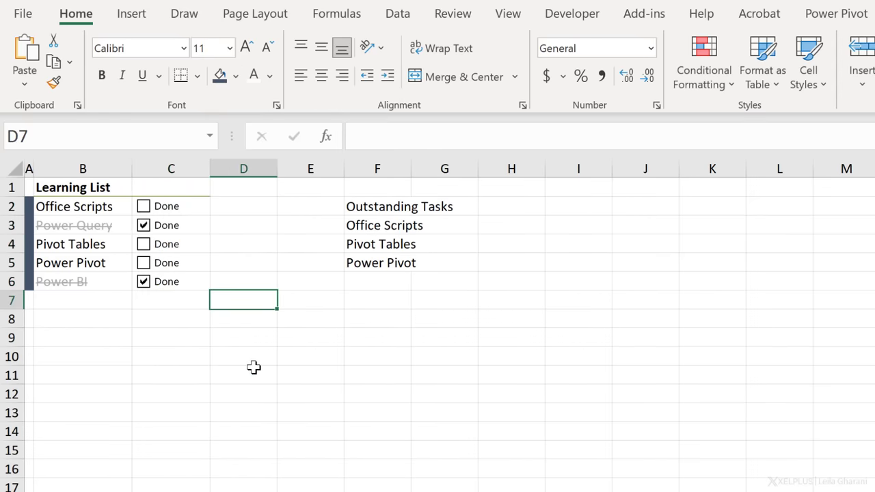